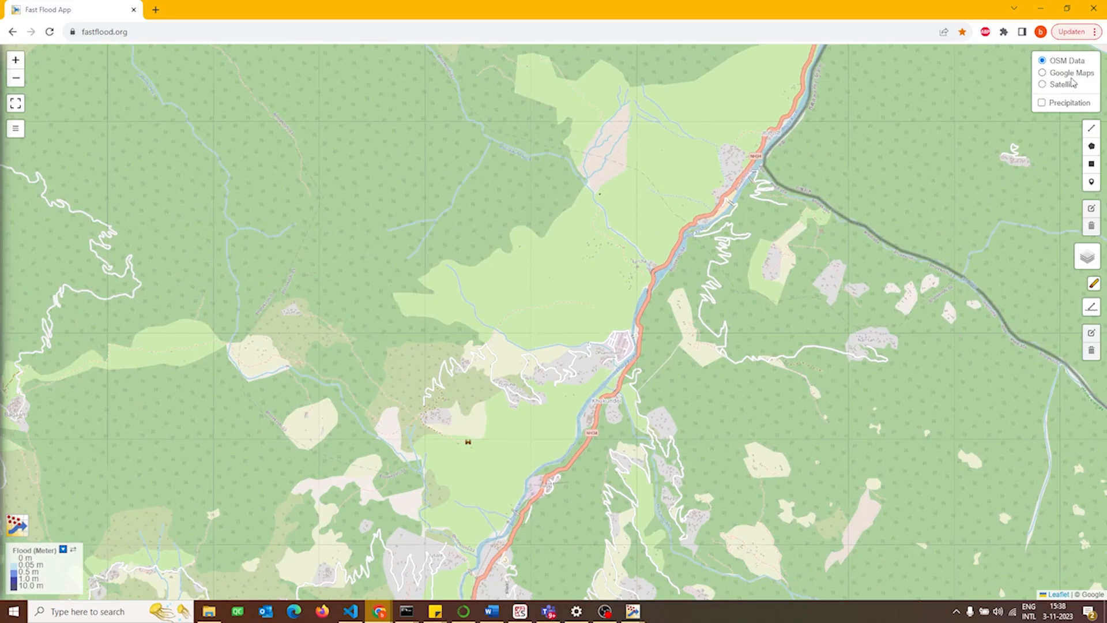
Switch the base map to Satellite imagery for the mountain river valley.
{"action": "left_click", "coordinate": [1069, 84]}
{"action": "scroll", "coordinate": [755, 219], "scroll_direction": "down", "scroll_amount": 1}
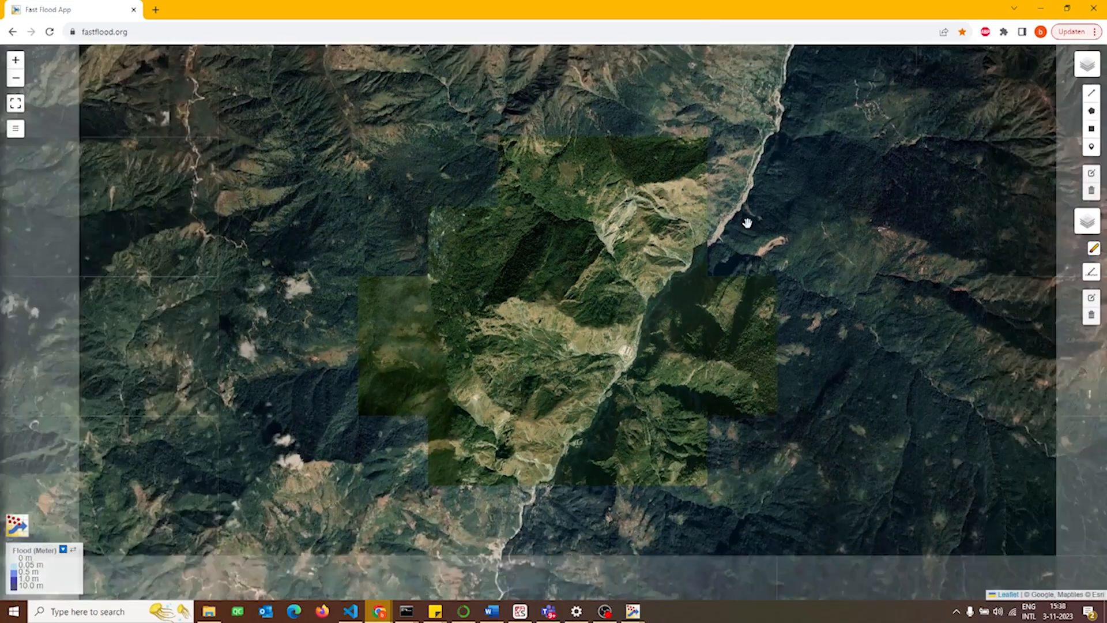
{"action": "scroll", "coordinate": [736, 234], "scroll_direction": "up", "scroll_amount": 1}
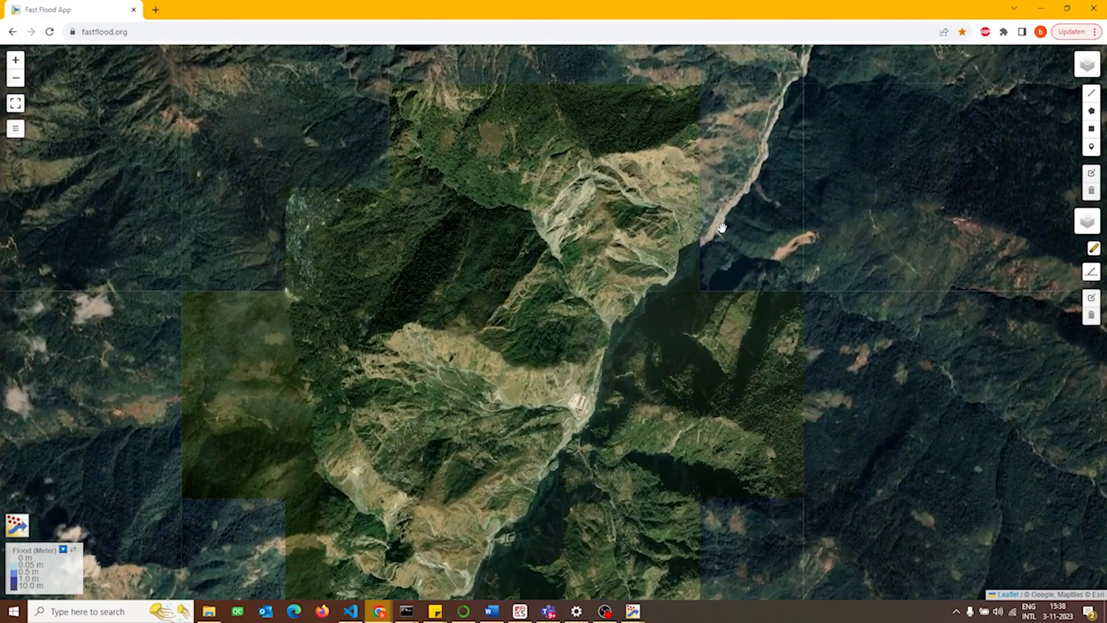
{"action": "left_click_drag", "start_coordinate": [652, 288], "coordinate": [656, 209]}
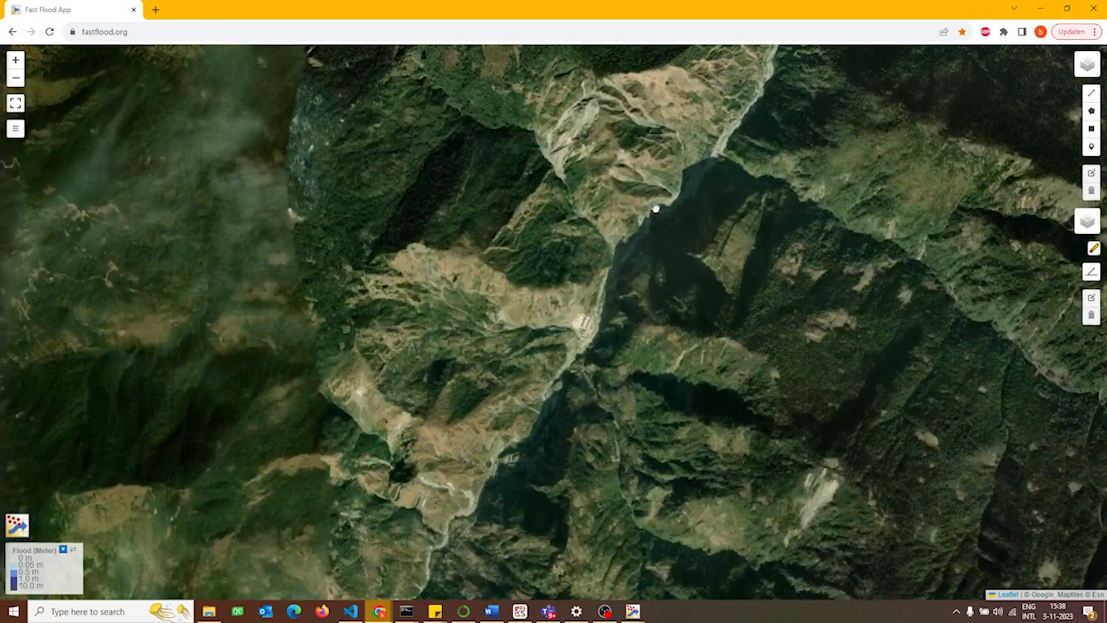
{"action": "scroll", "coordinate": [656, 251], "scroll_direction": "down", "scroll_amount": 1}
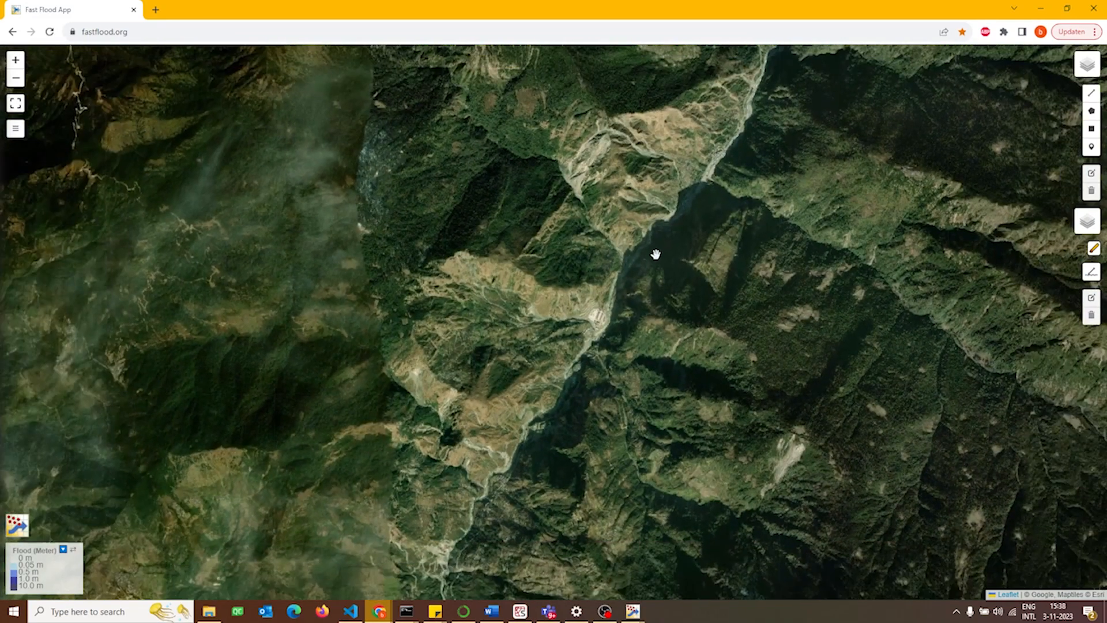
{"action": "left_click_drag", "start_coordinate": [655, 255], "coordinate": [646, 302]}
{"action": "scroll", "coordinate": [645, 302], "scroll_direction": "down", "scroll_amount": 1}
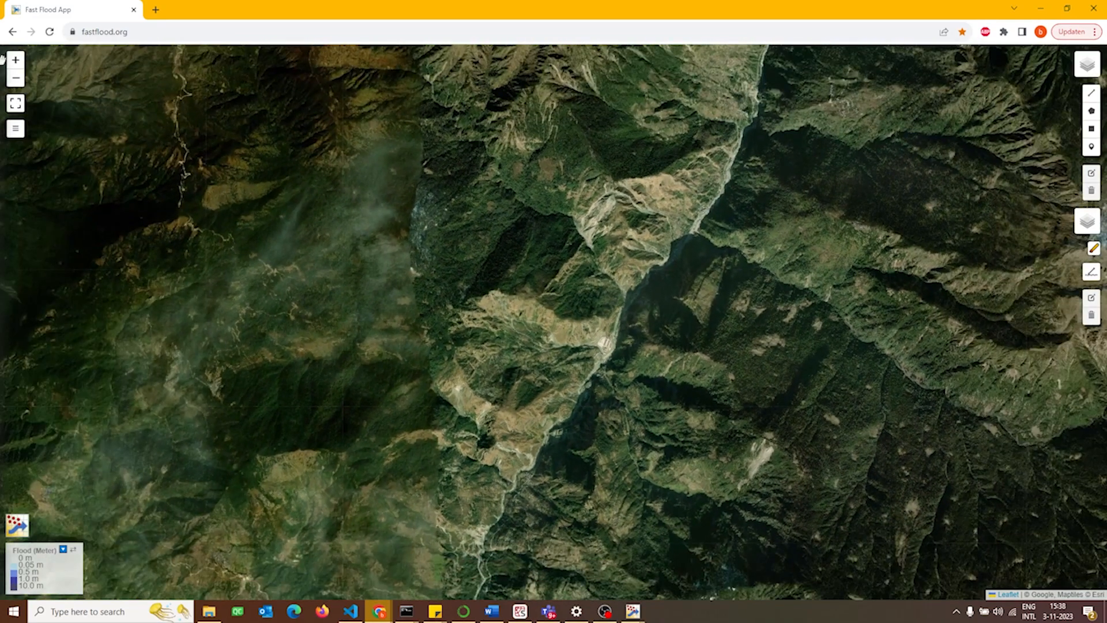
Select a rectangular model area around the river valley and download its srtm elevation data at 20 meters resolution.
{"action": "left_click", "coordinate": [15, 102]}
{"action": "scroll", "coordinate": [406, 278], "scroll_direction": "down", "scroll_amount": 1}
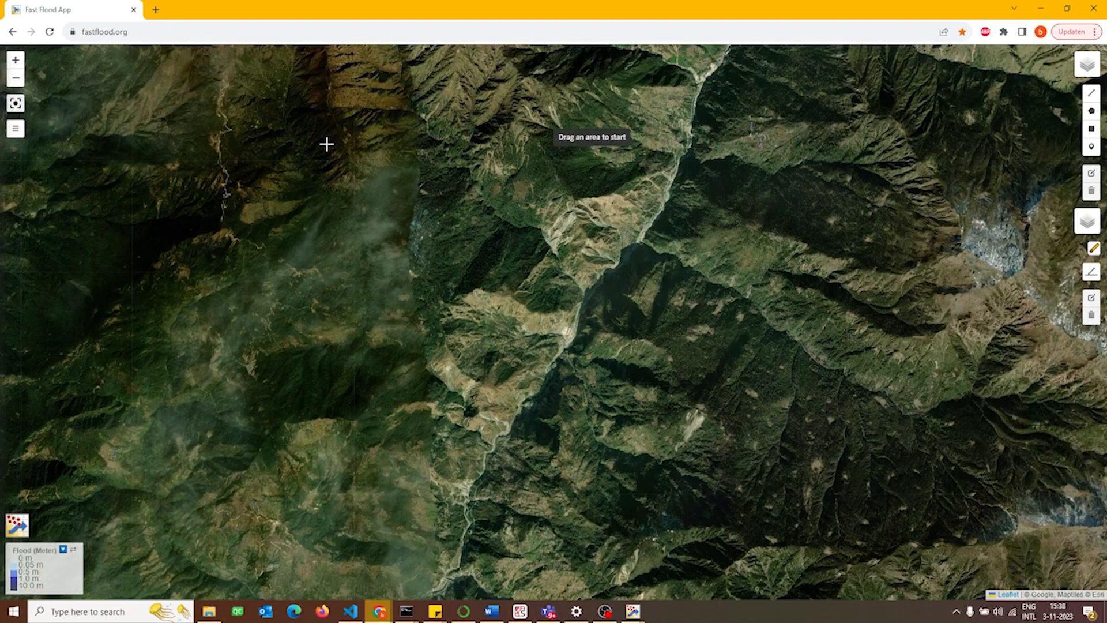
{"action": "left_click_drag", "start_coordinate": [320, 140], "coordinate": [728, 585]}
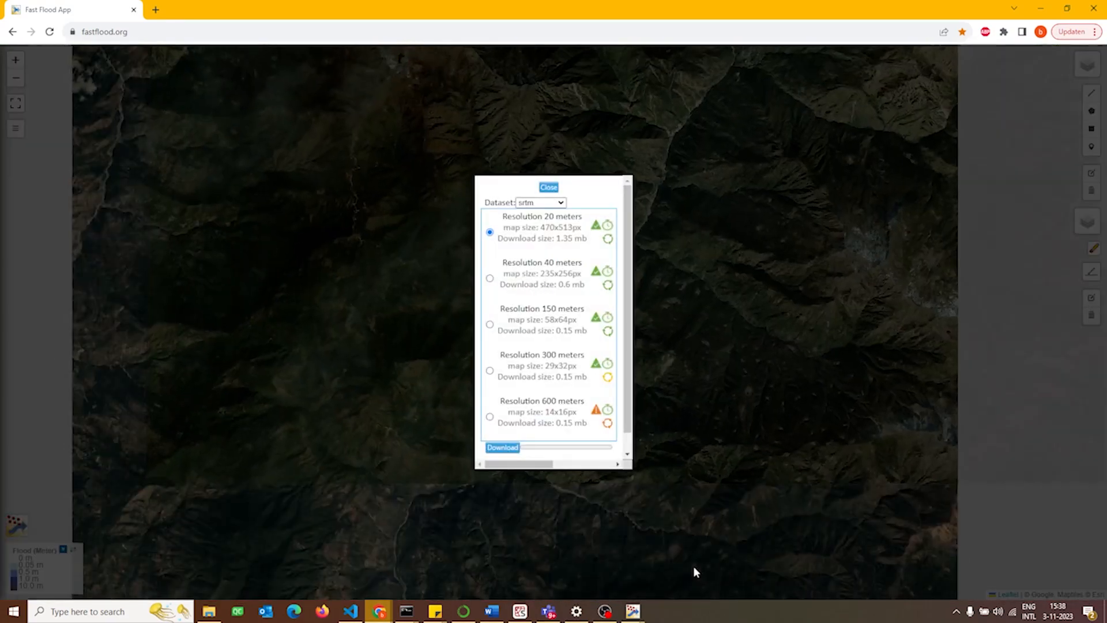
{"action": "left_click", "coordinate": [514, 449]}
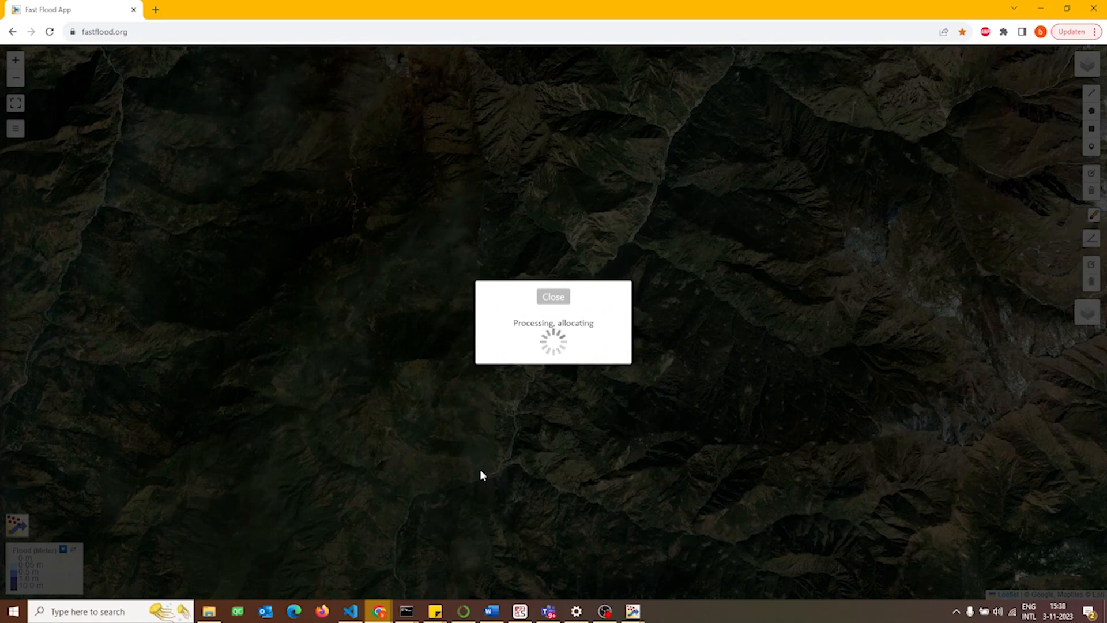
Apply hydrological correction to the elevation with a delta of 0.0 and 40 iterations.
{"action": "scroll", "coordinate": [650, 231], "scroll_direction": "up", "scroll_amount": 2}
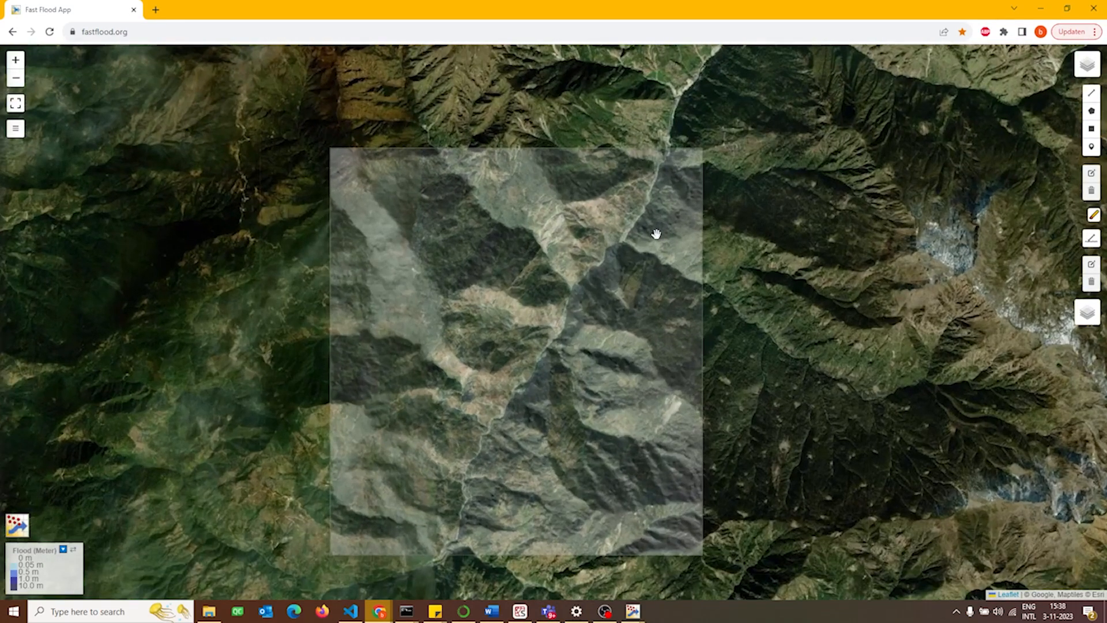
{"action": "left_click_drag", "start_coordinate": [624, 276], "coordinate": [638, 257]}
{"action": "left_click", "coordinate": [16, 128]}
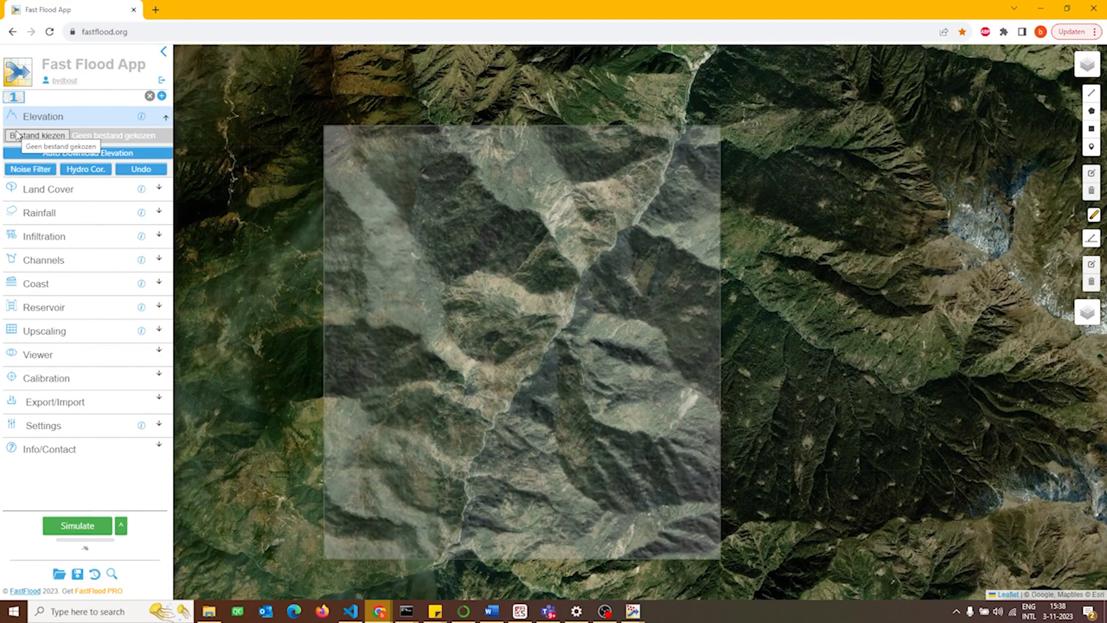
{"action": "left_click", "coordinate": [84, 171]}
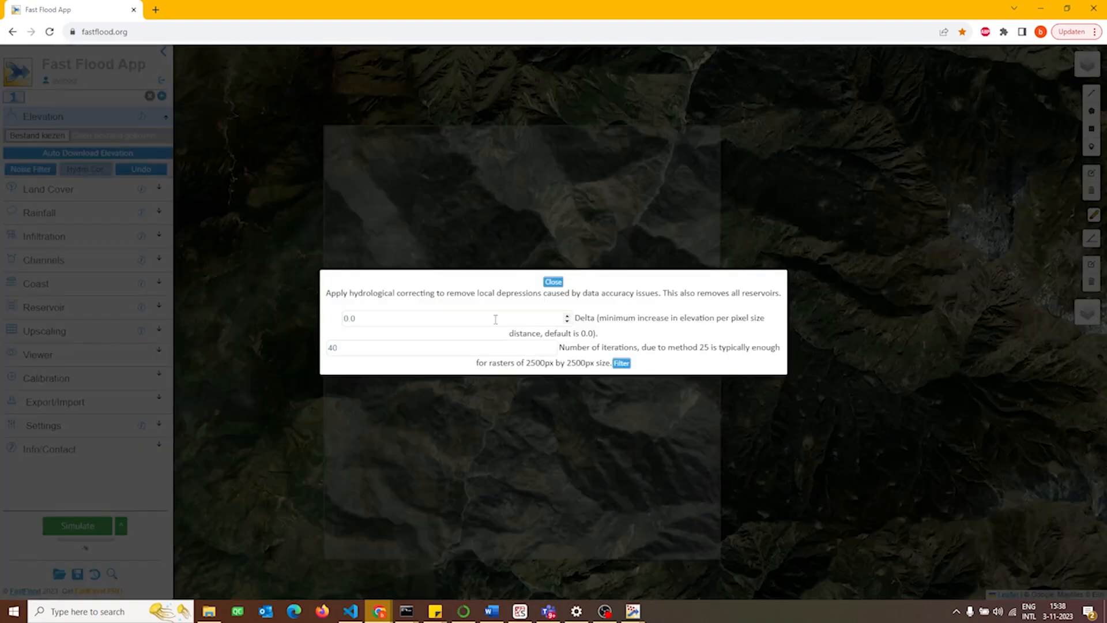
{"action": "left_click", "coordinate": [622, 363]}
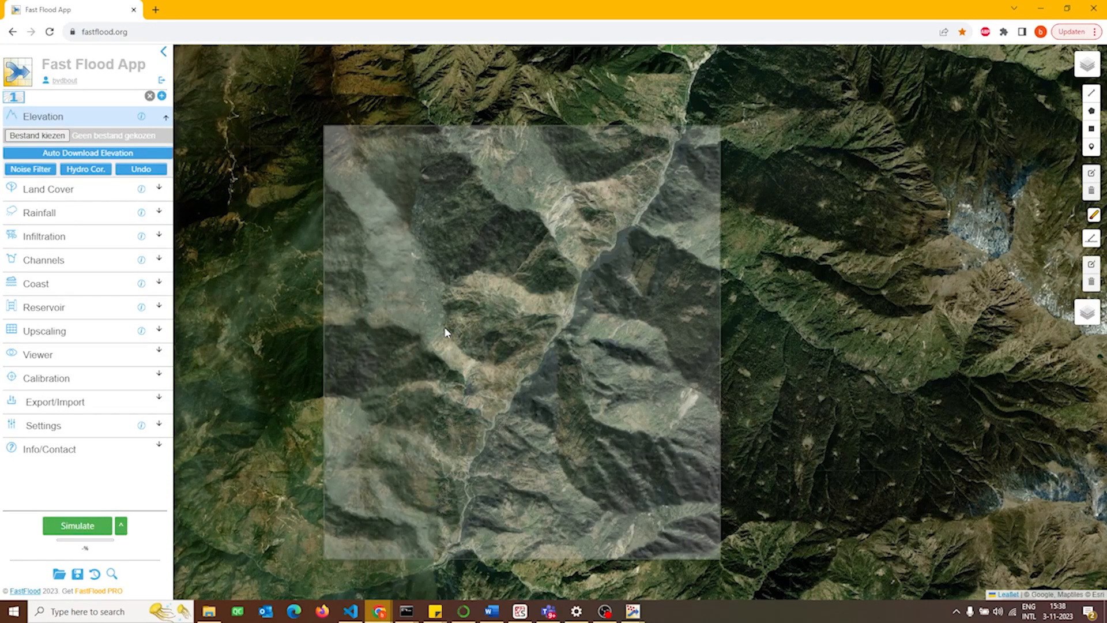
Place a discharge inlet on the river near the northern edge of the model area and set it to 800 m3/s.
{"action": "scroll", "coordinate": [600, 253], "scroll_direction": "up", "scroll_amount": 2}
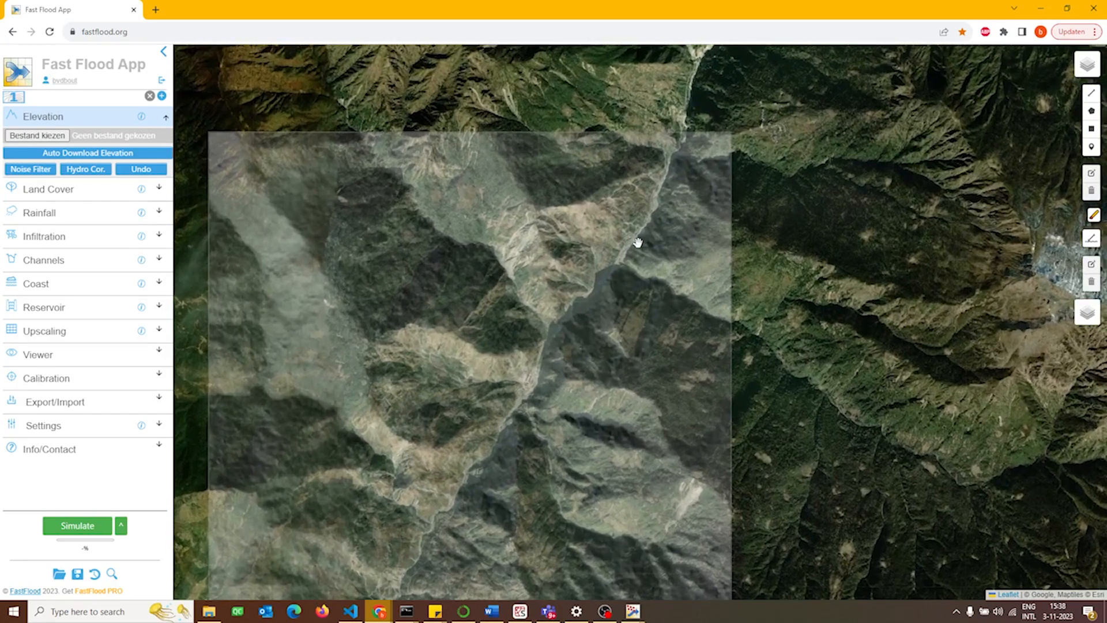
{"action": "scroll", "coordinate": [638, 243], "scroll_direction": "up", "scroll_amount": 1}
{"action": "left_click_drag", "start_coordinate": [630, 230], "coordinate": [650, 248]}
{"action": "left_click", "coordinate": [1092, 147]}
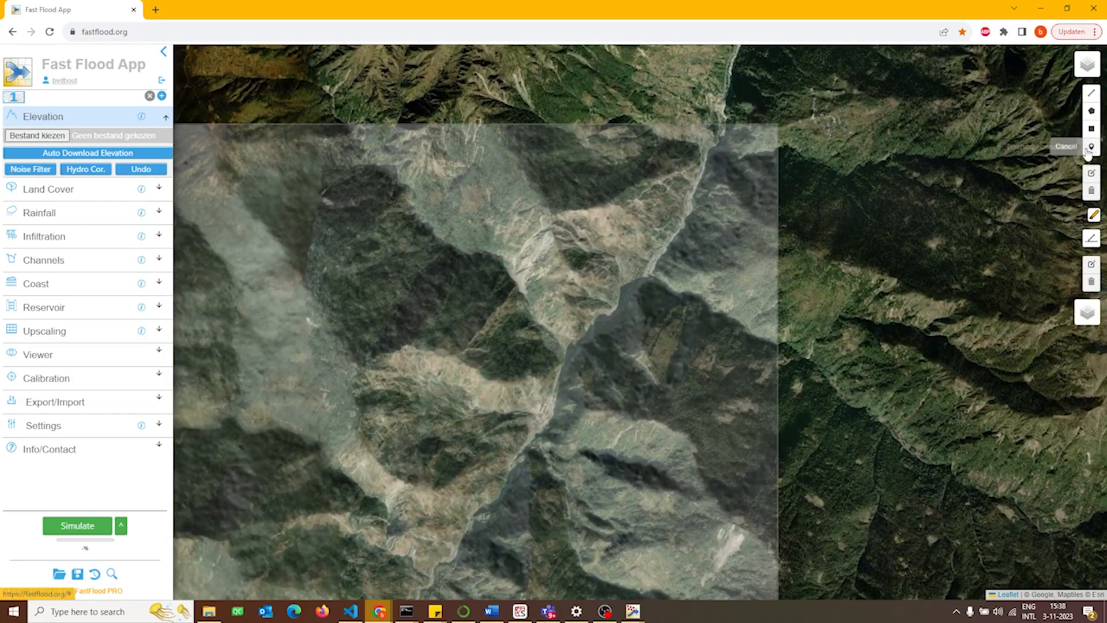
{"action": "left_click", "coordinate": [704, 174]}
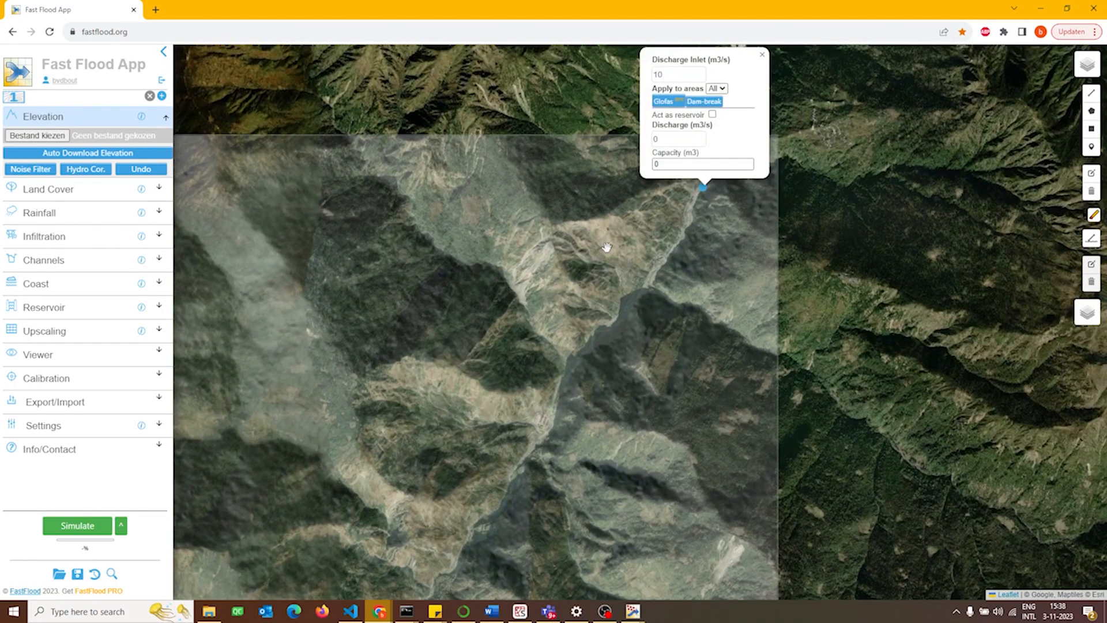
{"action": "double_click", "coordinate": [675, 70]}
{"action": "type", "text": "800"}
{"action": "left_click", "coordinate": [763, 54]}
Set the single rainfall intensity to 0 mm/h and run the flood simulation.
{"action": "left_click_drag", "start_coordinate": [585, 265], "coordinate": [649, 239]}
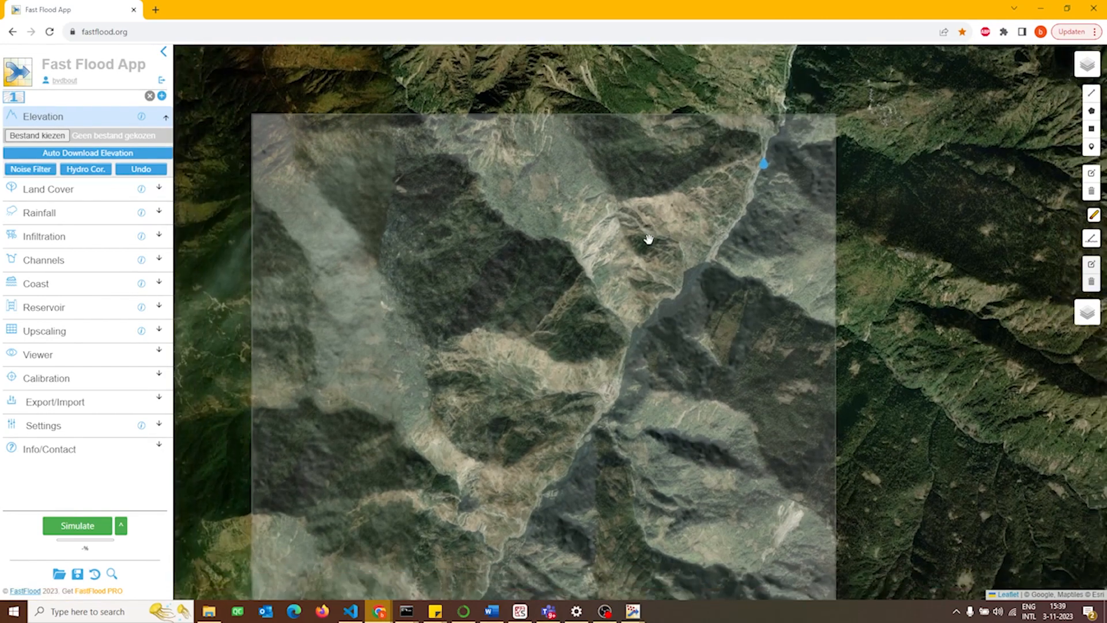
{"action": "scroll", "coordinate": [649, 239], "scroll_direction": "down", "scroll_amount": 1}
{"action": "left_click", "coordinate": [43, 214]}
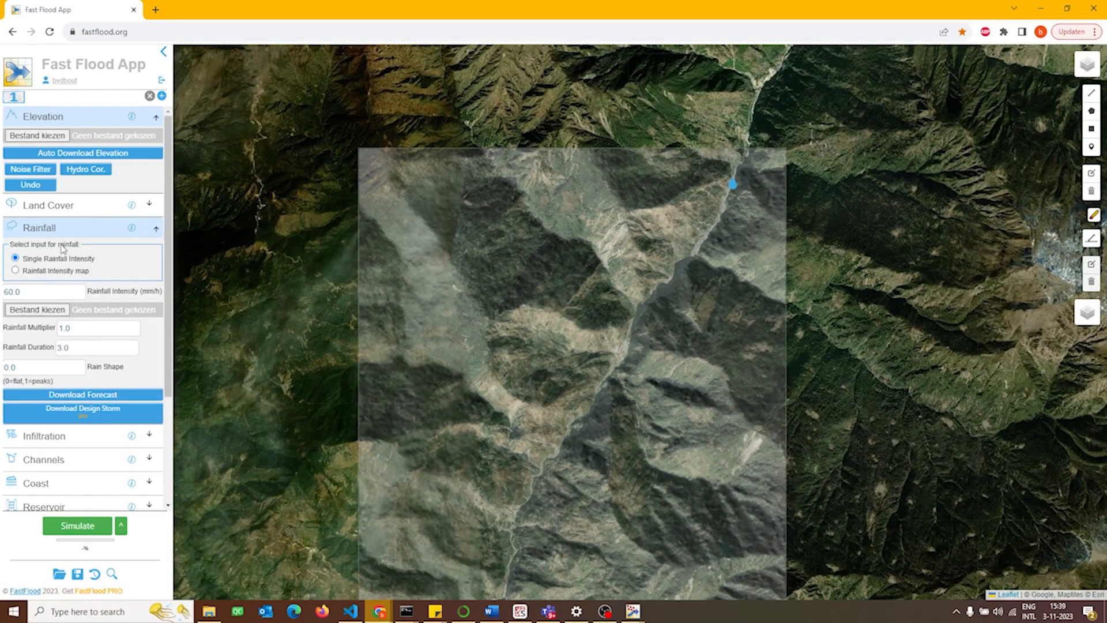
{"action": "left_click_drag", "start_coordinate": [24, 292], "coordinate": [3, 287]}
{"action": "type", "text": "0"}
{"action": "left_click", "coordinate": [76, 519]}
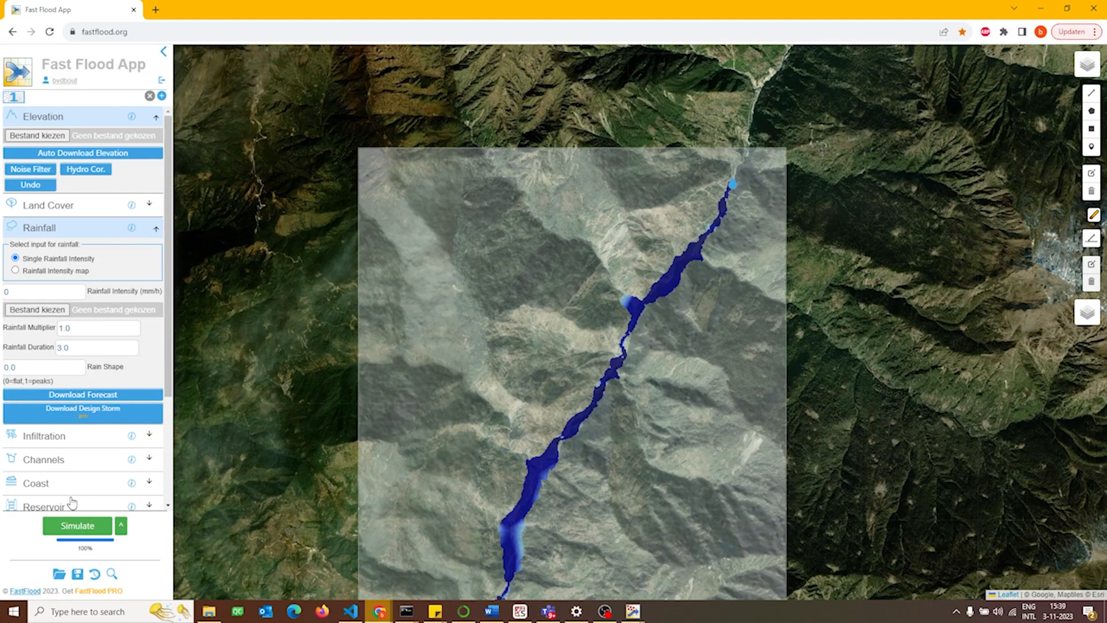
Set the solver accuracy to High and rerun the flood simulation.
{"action": "scroll", "coordinate": [65, 456], "scroll_direction": "down", "scroll_amount": 3}
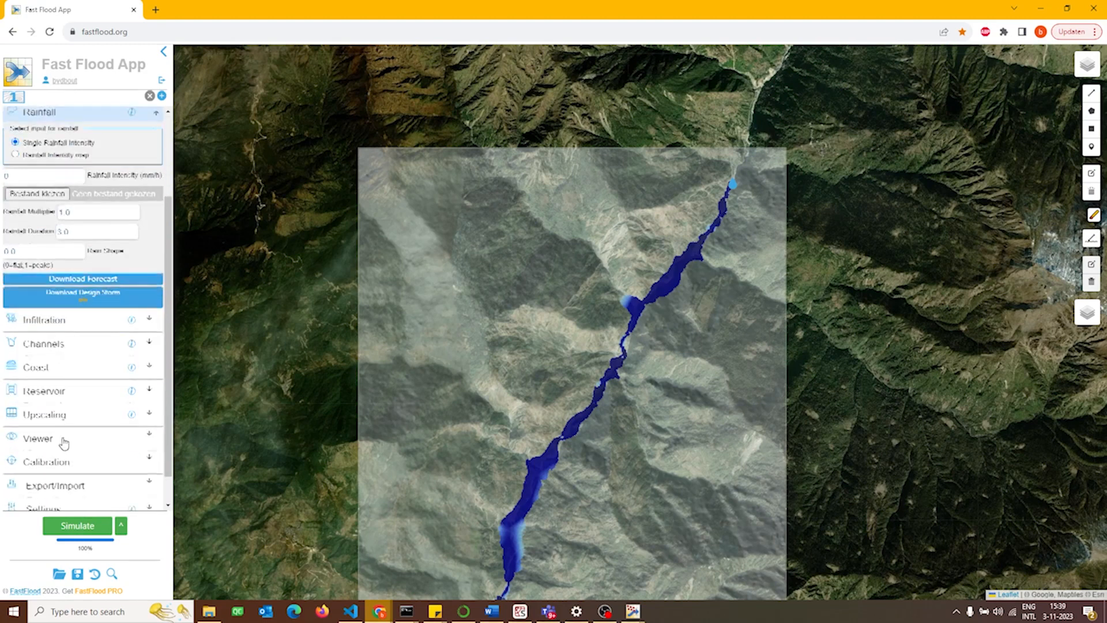
{"action": "left_click", "coordinate": [63, 478]}
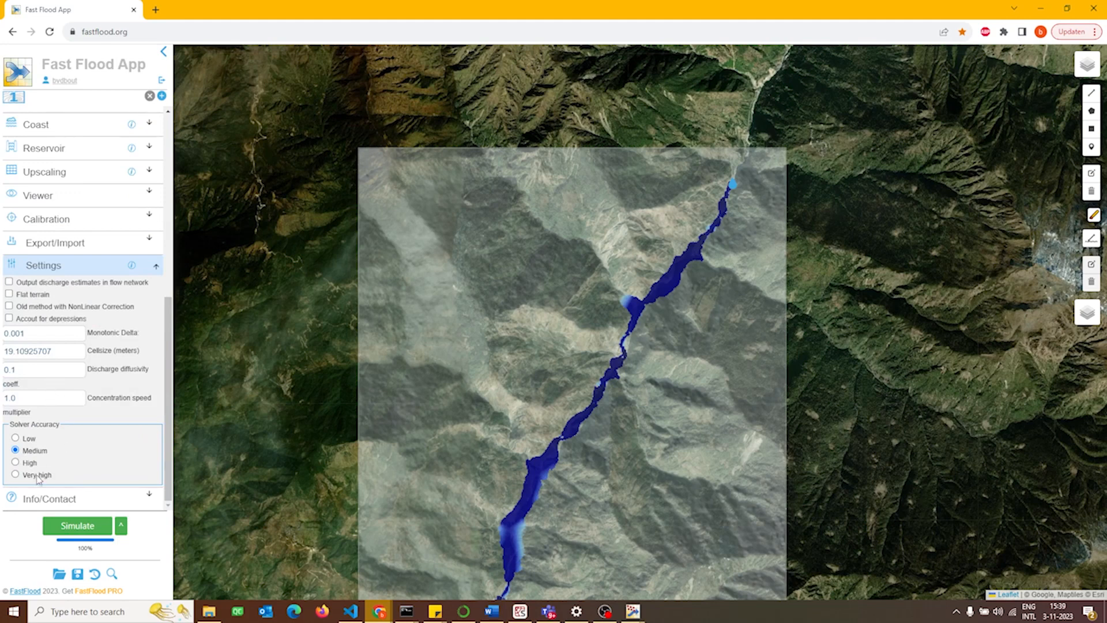
{"action": "left_click", "coordinate": [74, 533]}
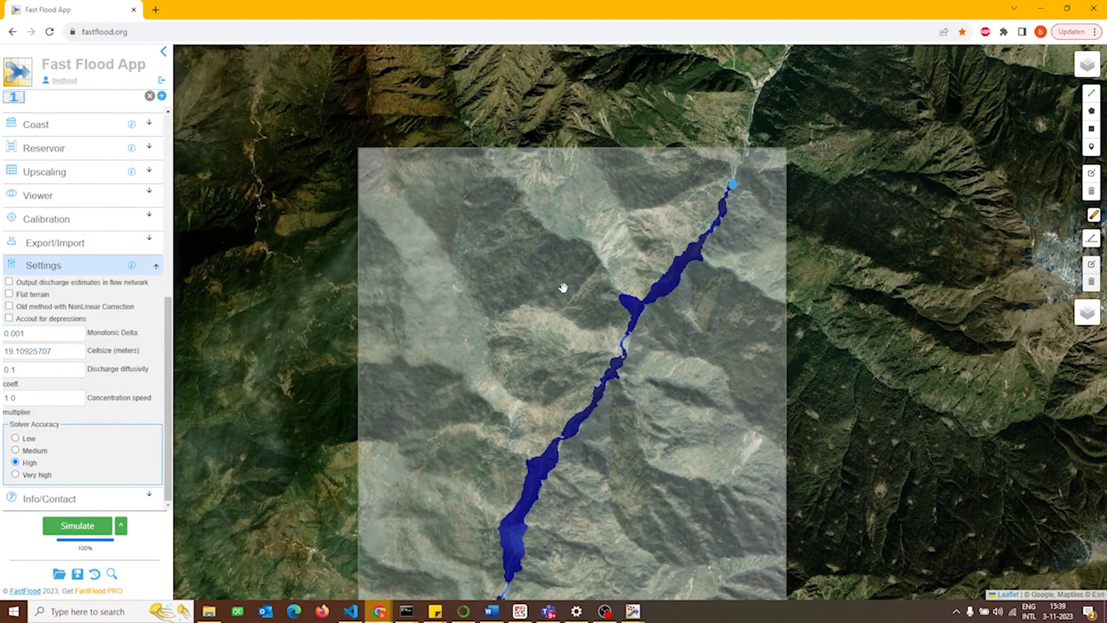
{"action": "left_click_drag", "start_coordinate": [563, 288], "coordinate": [552, 297]}
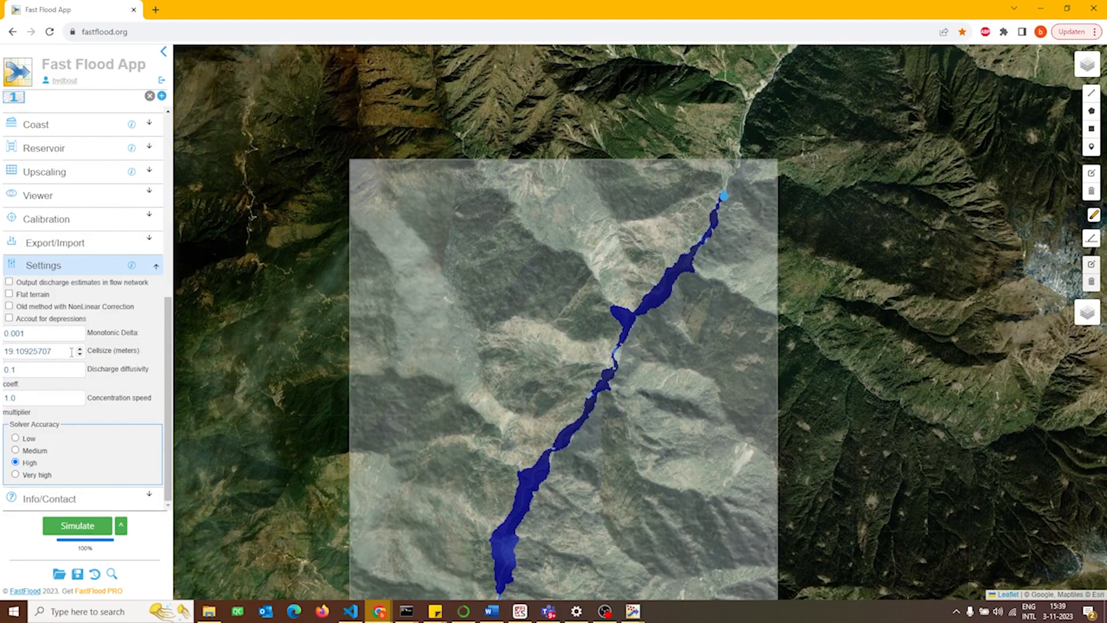
Enable monodirectional channels with a drainage area of 0 km2, rerun the simulation and collapse the channel settings.
{"action": "scroll", "coordinate": [71, 352], "scroll_direction": "up", "scroll_amount": 6}
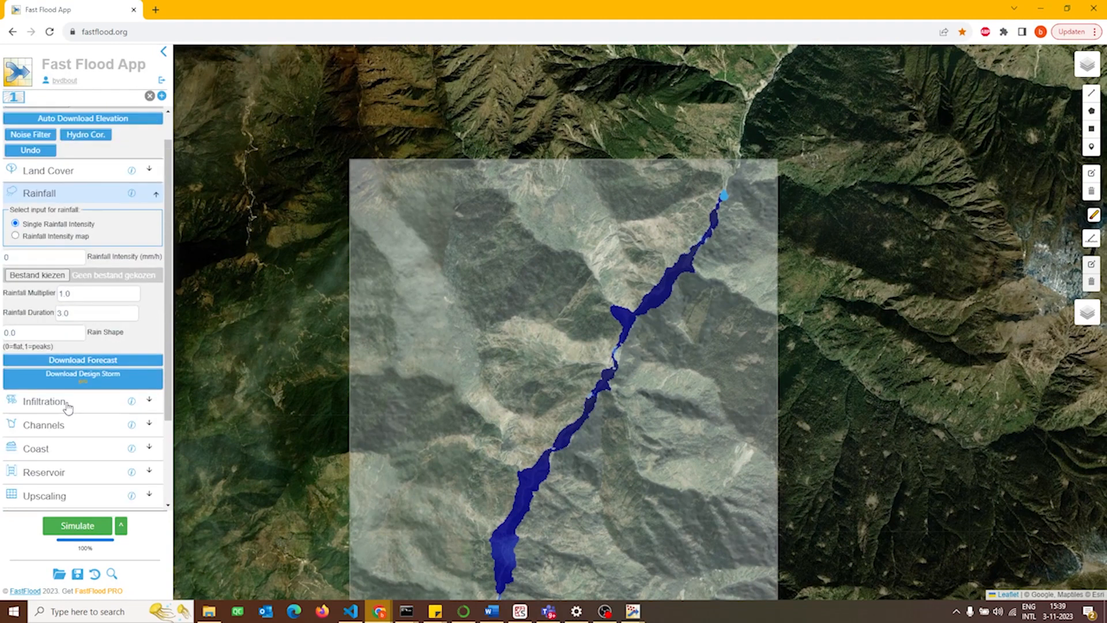
{"action": "scroll", "coordinate": [63, 398], "scroll_direction": "down", "scroll_amount": 2}
{"action": "left_click", "coordinate": [44, 315]}
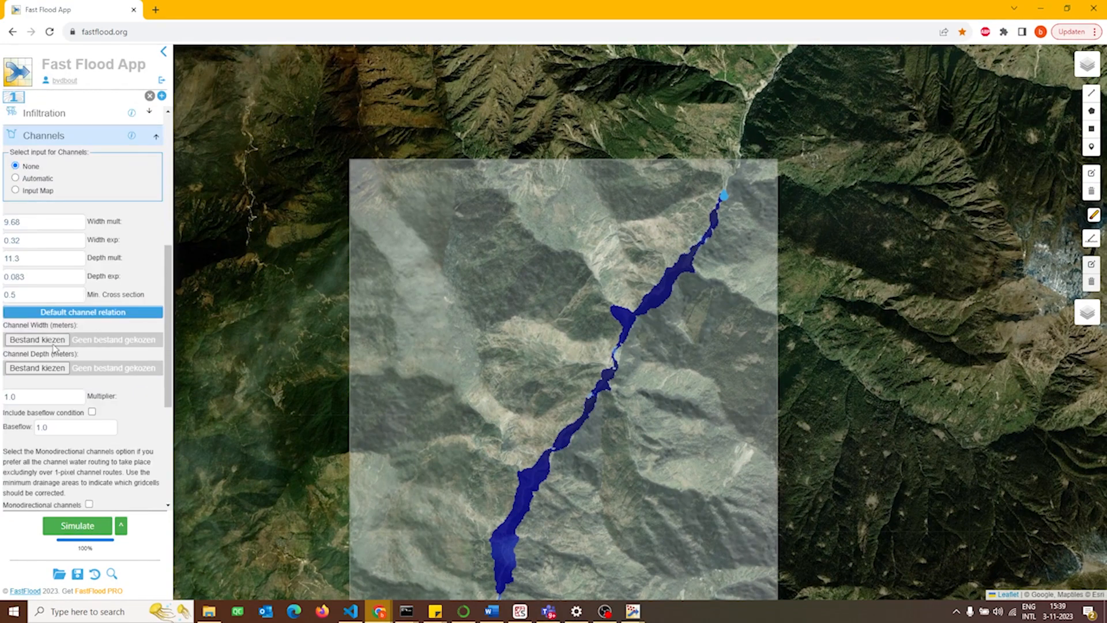
{"action": "scroll", "coordinate": [69, 375], "scroll_direction": "down", "scroll_amount": 2}
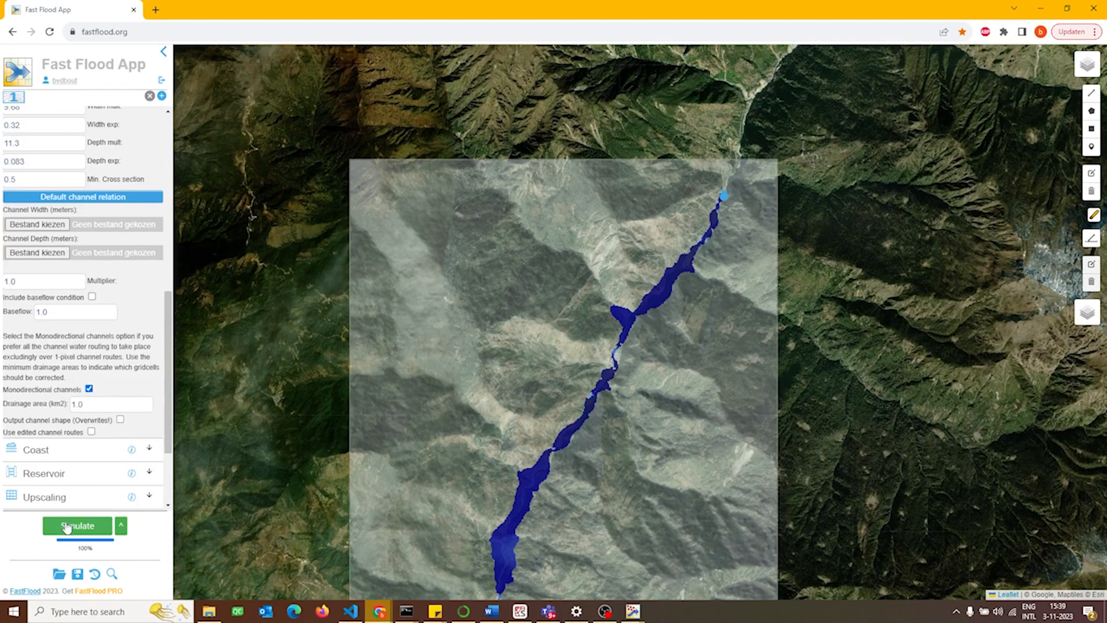
{"action": "left_click_drag", "start_coordinate": [103, 403], "coordinate": [56, 409]}
{"action": "type", "text": "0"}
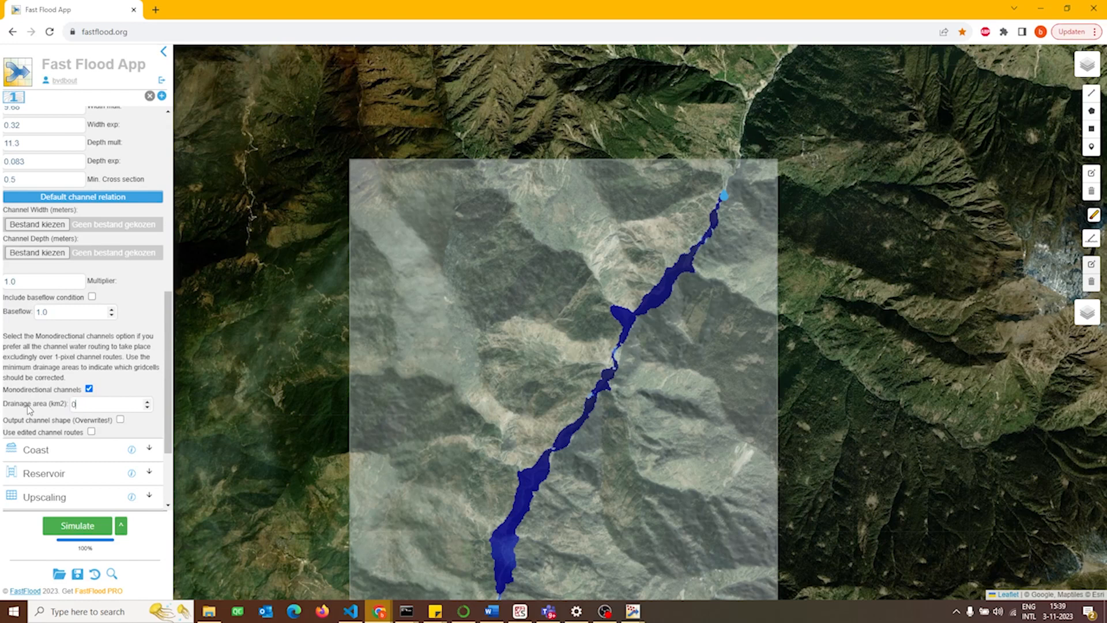
{"action": "left_click", "coordinate": [68, 527]}
{"action": "scroll", "coordinate": [60, 468], "scroll_direction": "up", "scroll_amount": 8}
{"action": "left_click", "coordinate": [62, 468]}
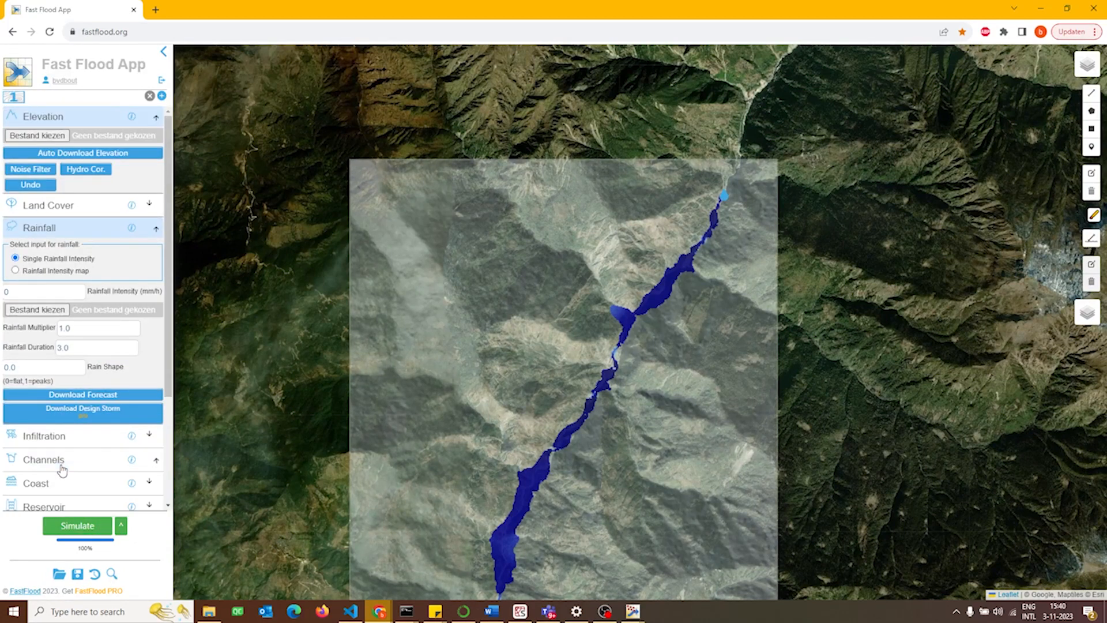
{"action": "left_click", "coordinate": [61, 226]}
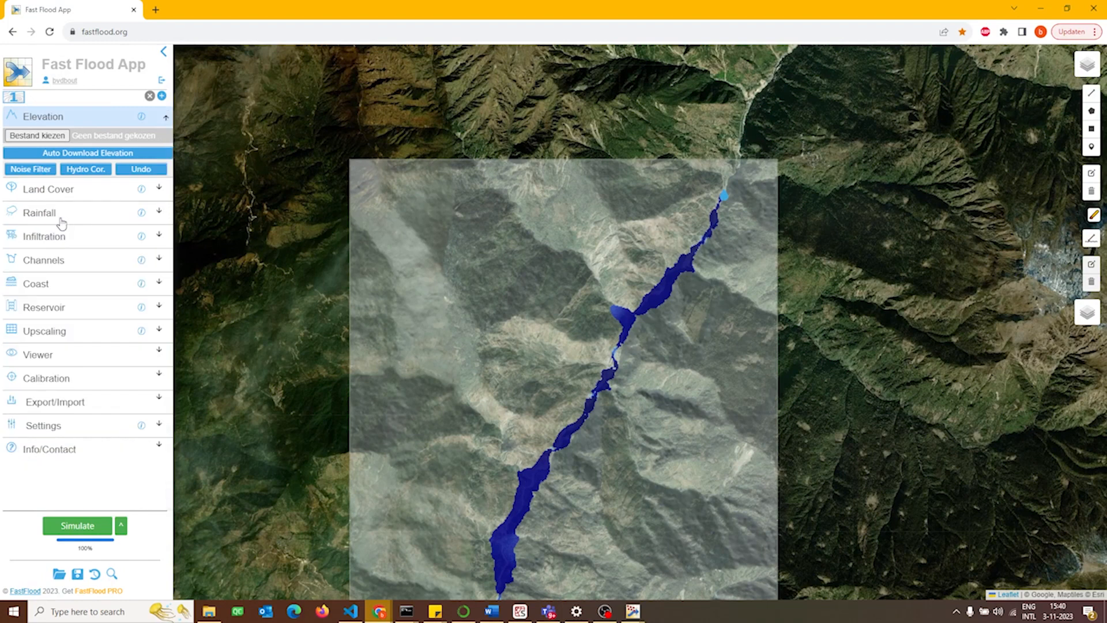
{"action": "left_click", "coordinate": [61, 224]}
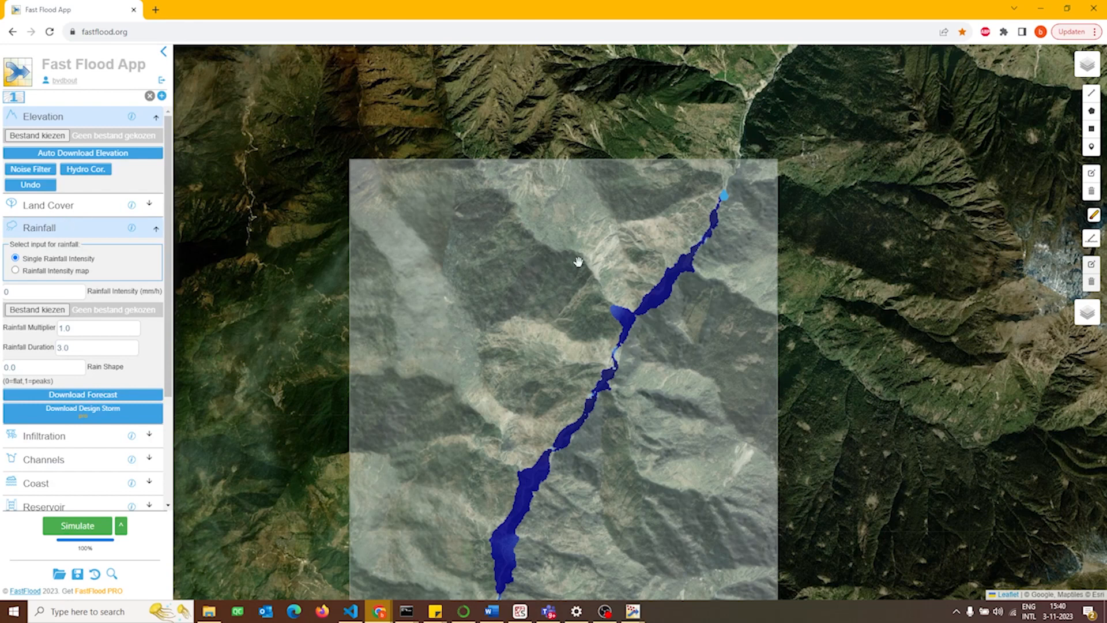
Examine the Glofas discharge map around the river's discharge inlet and get the discharge forecast for 03-11-2023.
{"action": "left_click", "coordinate": [722, 197]}
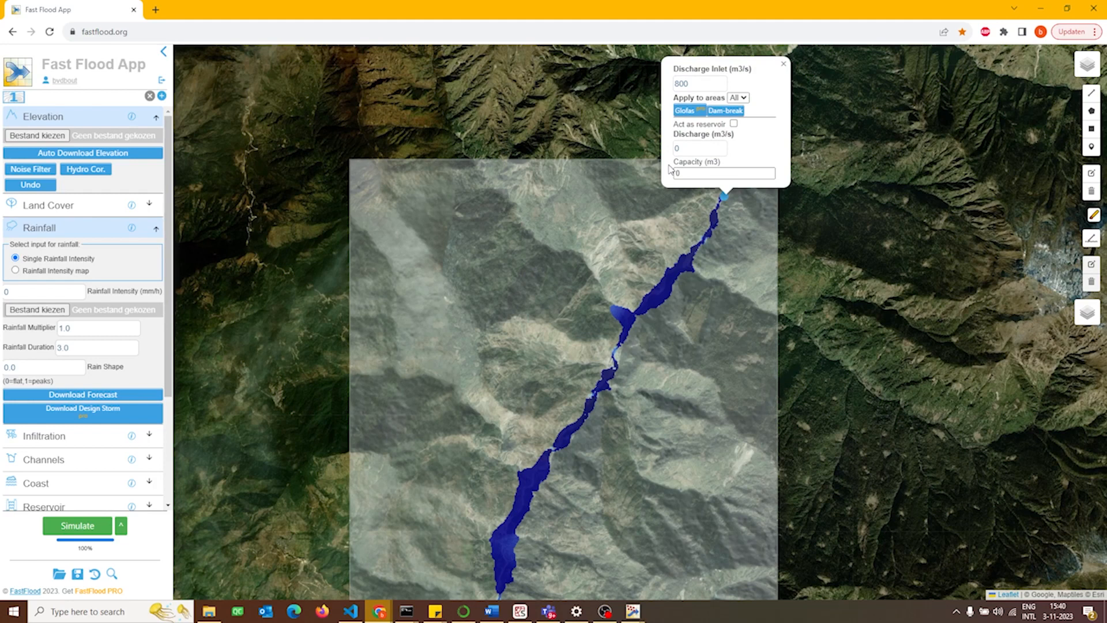
{"action": "left_click", "coordinate": [695, 113]}
{"action": "scroll", "coordinate": [725, 206], "scroll_direction": "up", "scroll_amount": 3}
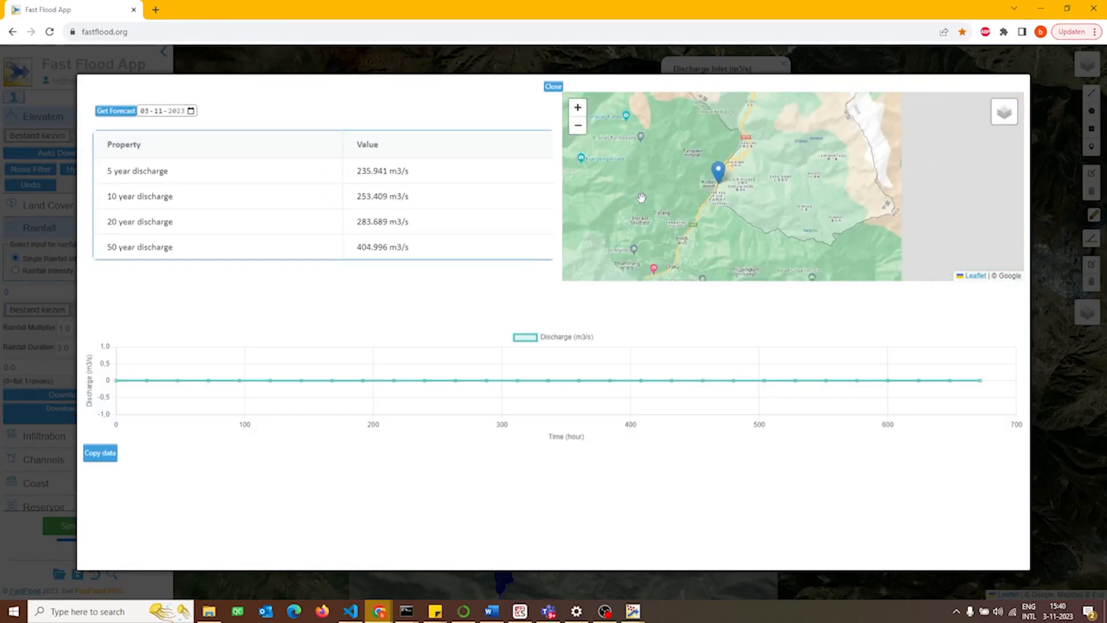
{"action": "scroll", "coordinate": [724, 206], "scroll_direction": "down", "scroll_amount": 3}
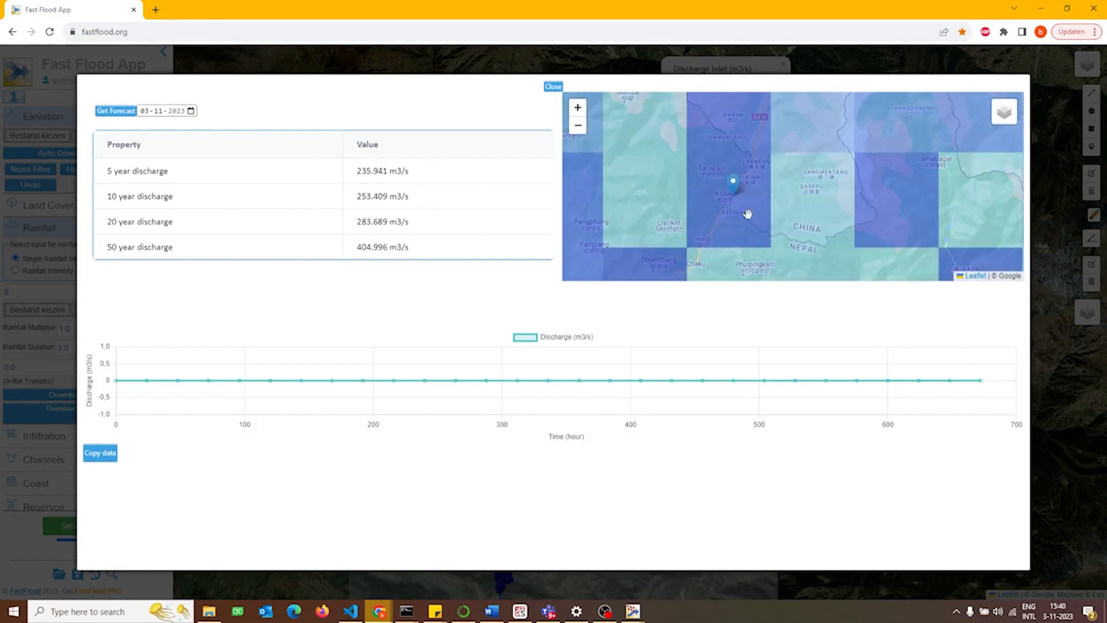
{"action": "scroll", "coordinate": [746, 211], "scroll_direction": "down", "scroll_amount": 3}
{"action": "scroll", "coordinate": [745, 209], "scroll_direction": "up", "scroll_amount": 5}
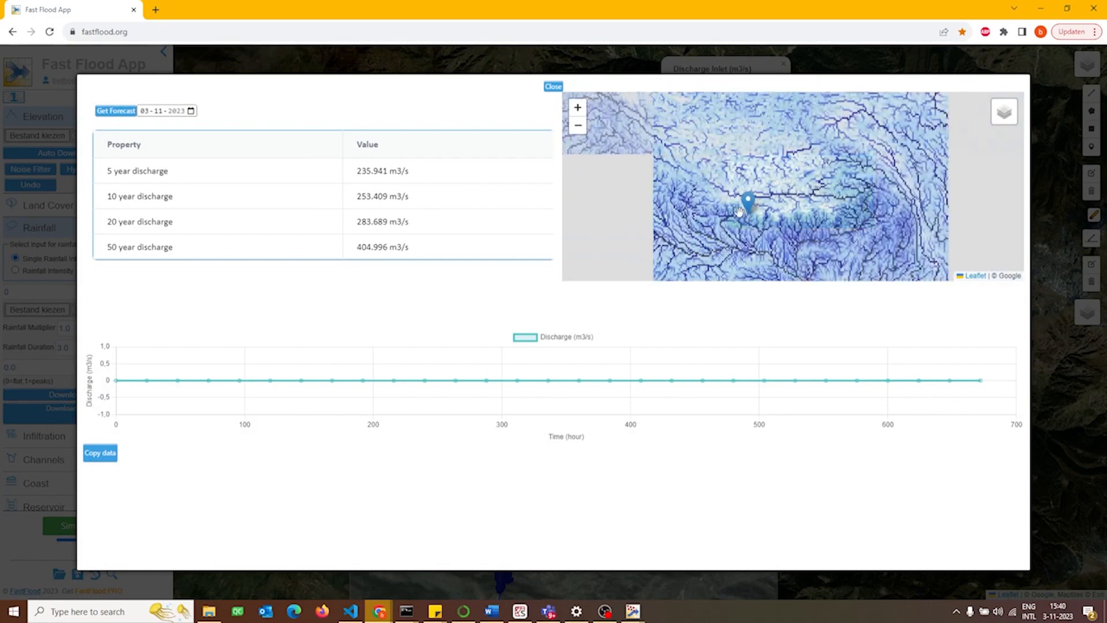
{"action": "scroll", "coordinate": [832, 215], "scroll_direction": "up", "scroll_amount": 3}
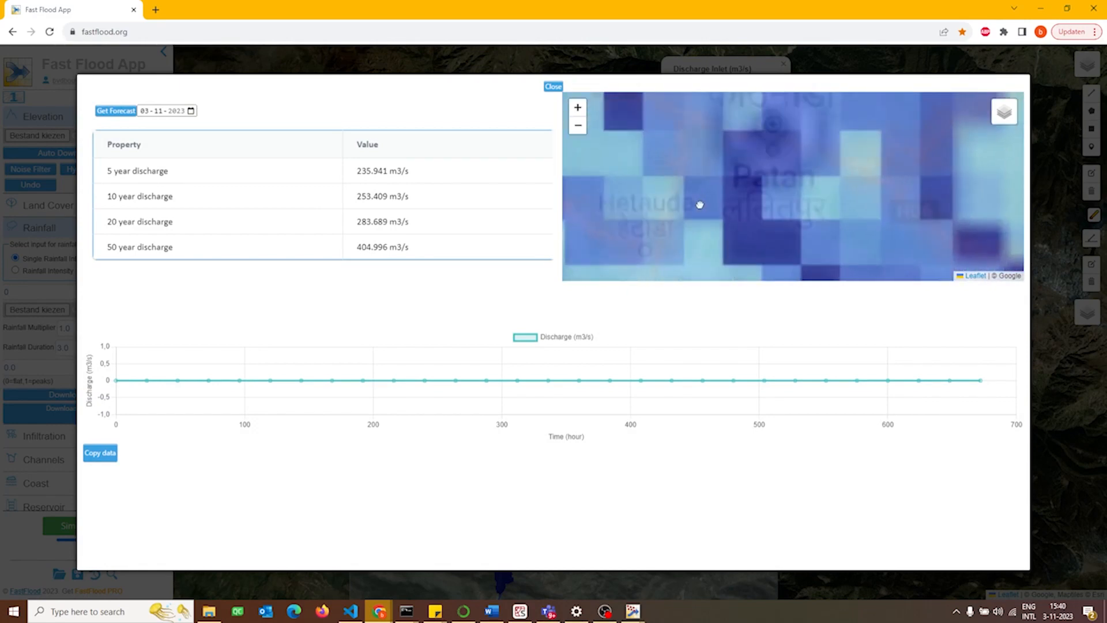
{"action": "mouse_move", "coordinate": [952, 118]}
{"action": "left_mouse_down"}
{"action": "mouse_move", "coordinate": [858, 132]}
{"action": "mouse_move", "coordinate": [725, 202]}
{"action": "left_mouse_up"}
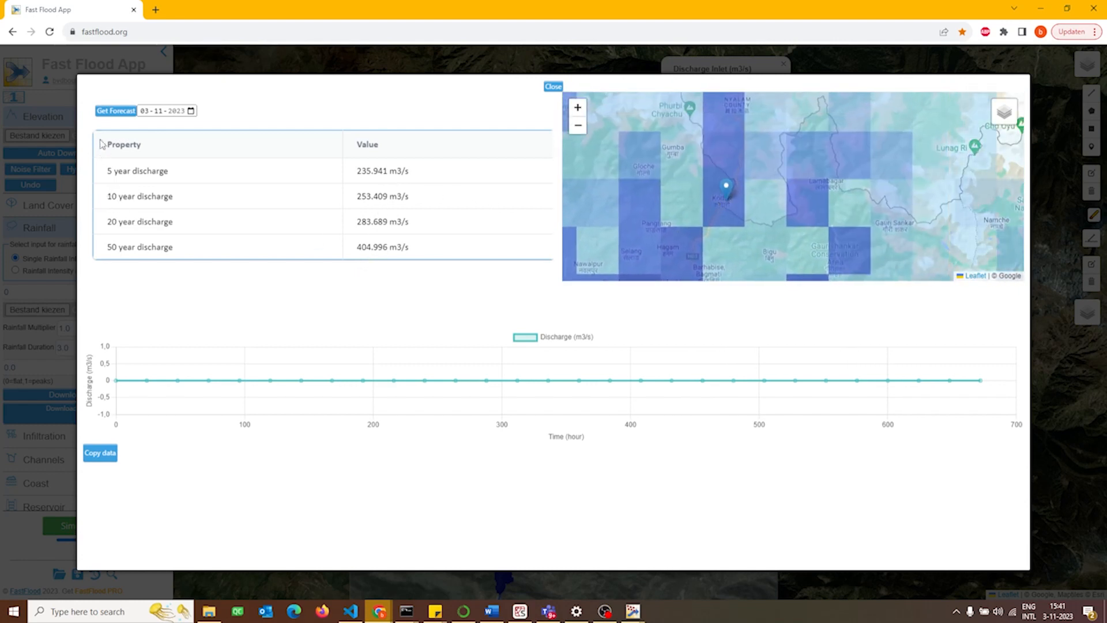
{"action": "left_click", "coordinate": [110, 113]}
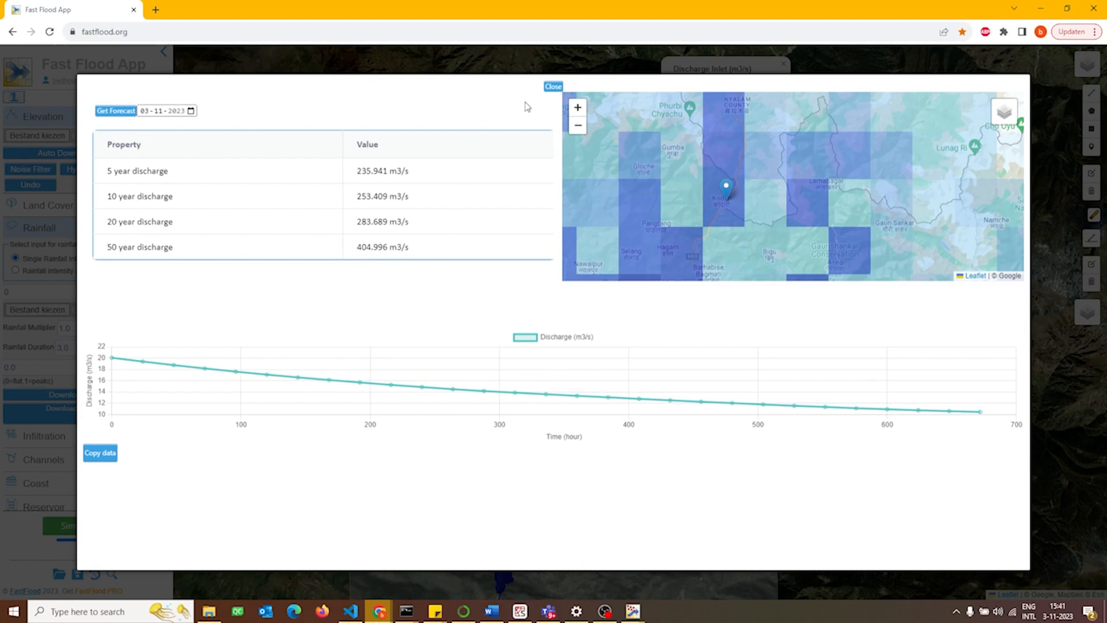
{"action": "left_click", "coordinate": [553, 87]}
Set the discharge inlet to 405 m3/s and rerun the flood simulation.
{"action": "mouse_move", "coordinate": [698, 85]}
{"action": "left_mouse_down"}
{"action": "mouse_move", "coordinate": [640, 75]}
{"action": "mouse_move", "coordinate": [685, 73]}
{"action": "left_mouse_up"}
{"action": "left_click", "coordinate": [725, 196]}
{"action": "type", "text": "4"}
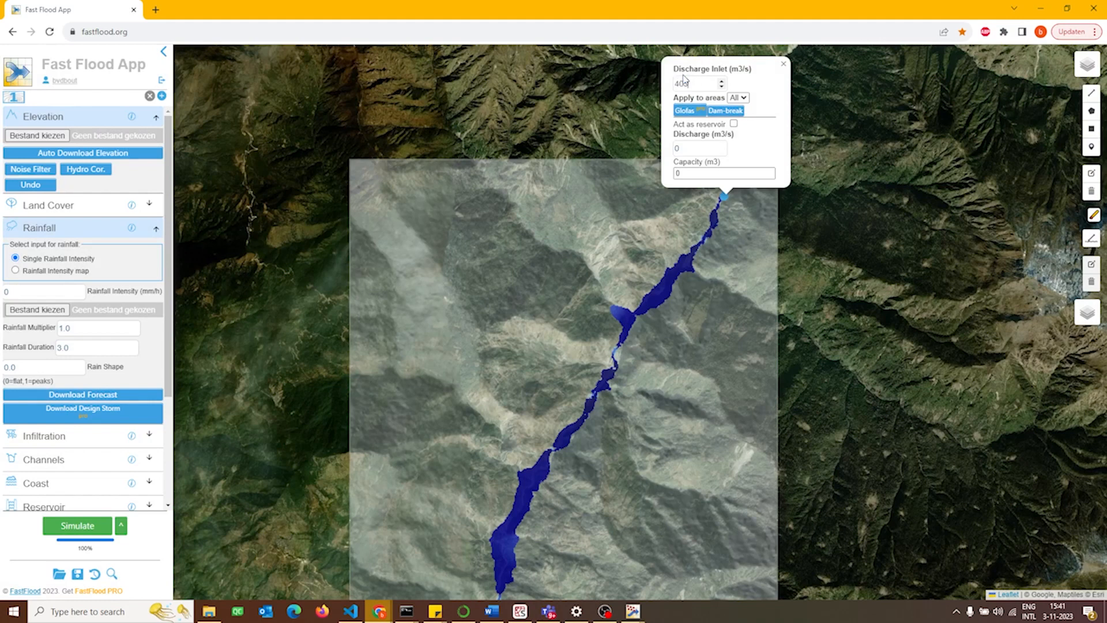
{"action": "type", "text": "05"}
{"action": "left_click", "coordinate": [97, 526]}
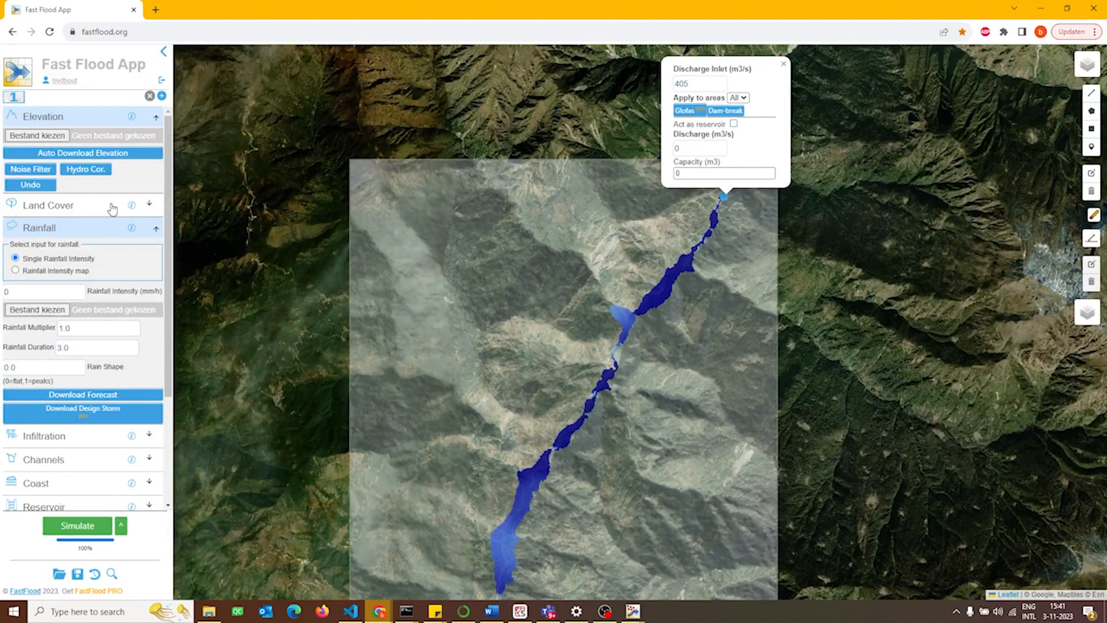
{"action": "left_click", "coordinate": [784, 64]}
Bring the Maas river around Luik in Belgium into view with the Google Maps base map.
{"action": "scroll", "coordinate": [608, 312], "scroll_direction": "down", "scroll_amount": 4}
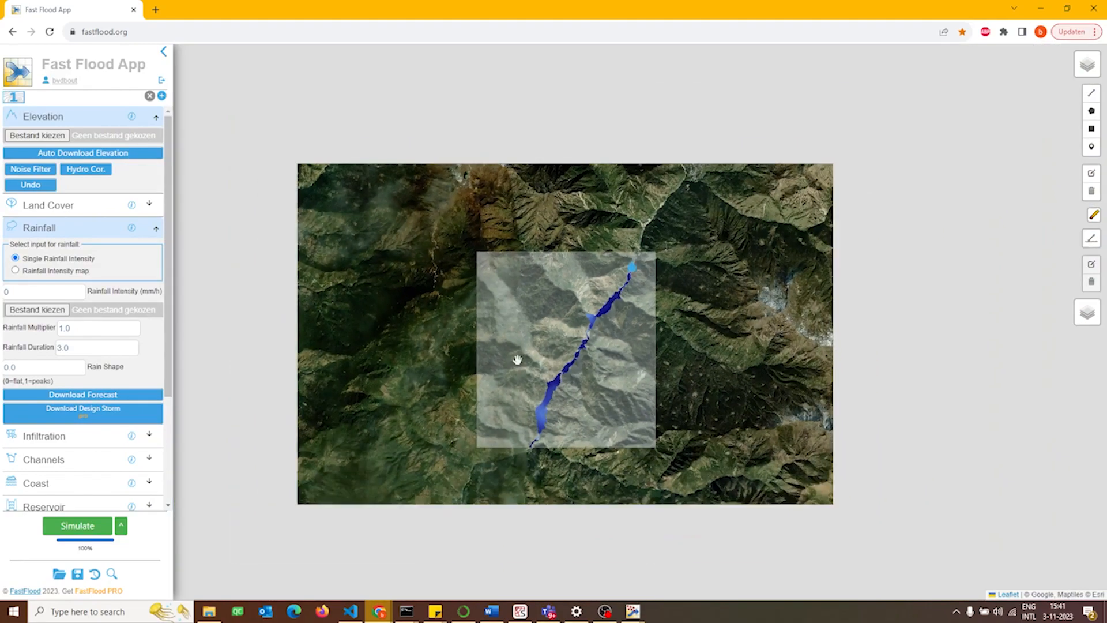
{"action": "left_click_drag", "start_coordinate": [466, 393], "coordinate": [545, 367]}
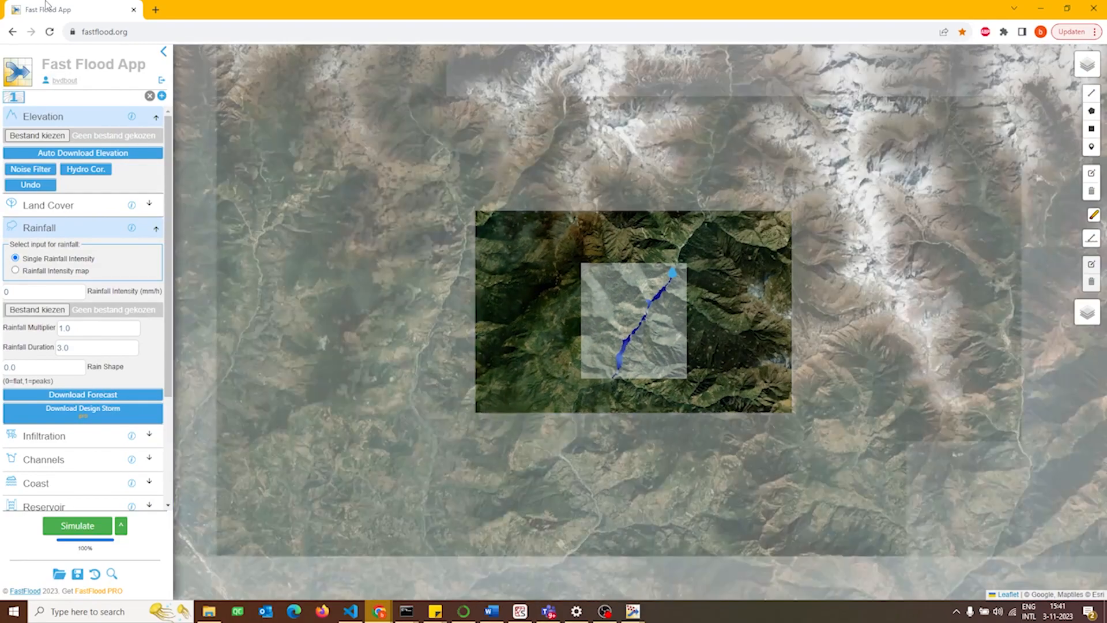
{"action": "scroll", "coordinate": [571, 292], "scroll_direction": "down", "scroll_amount": 3}
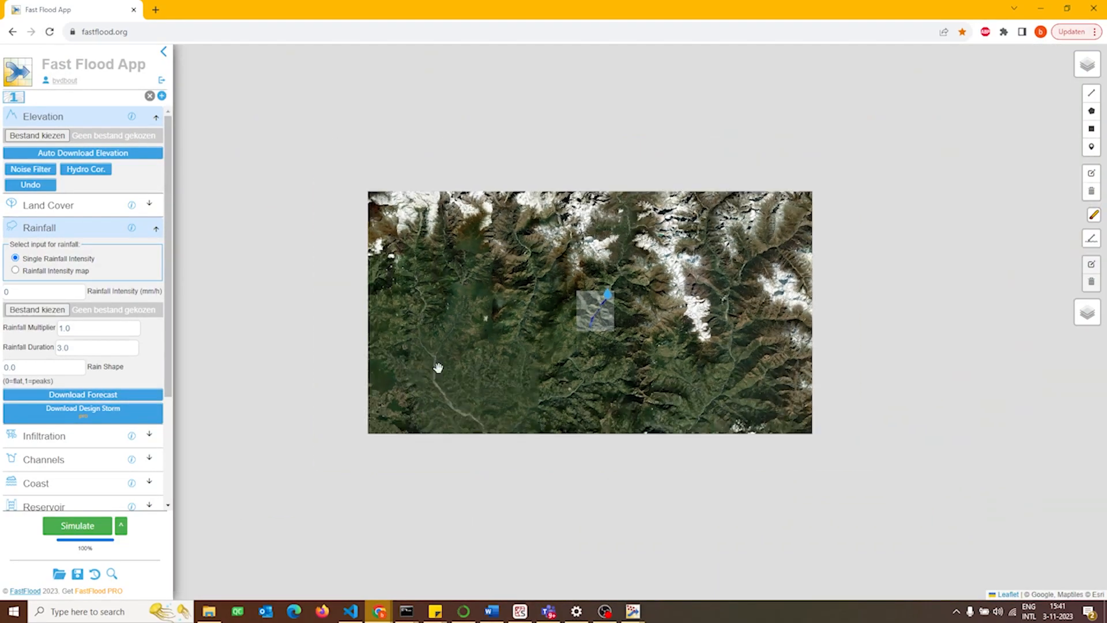
{"action": "scroll", "coordinate": [734, 292], "scroll_direction": "down", "scroll_amount": 3}
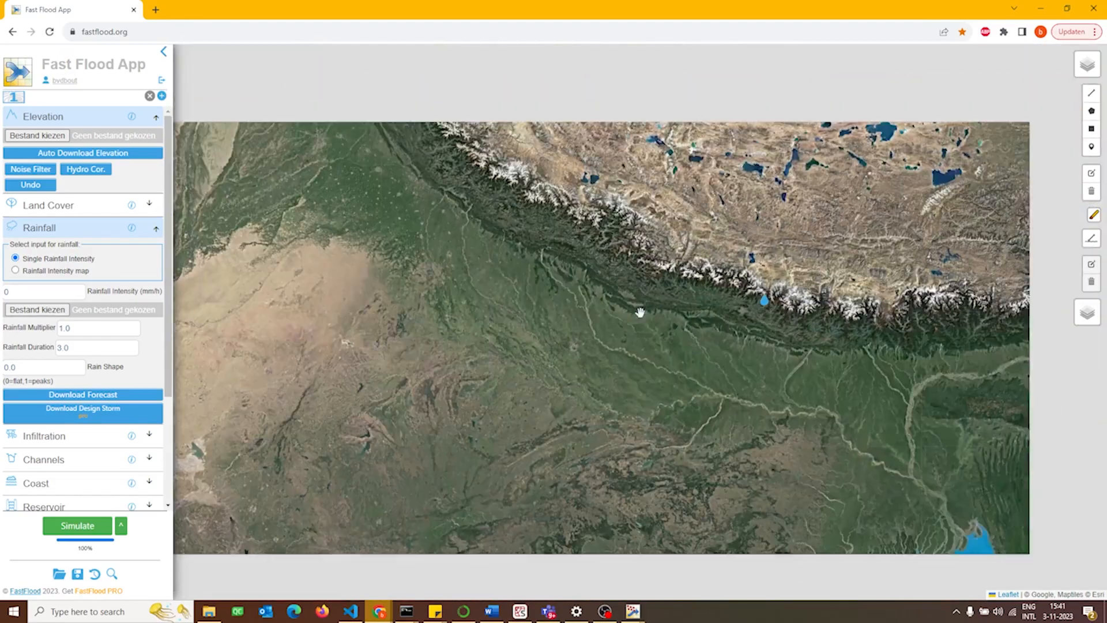
{"action": "left_click_drag", "start_coordinate": [640, 312], "coordinate": [975, 337]}
{"action": "left_click_drag", "start_coordinate": [513, 331], "coordinate": [865, 404]}
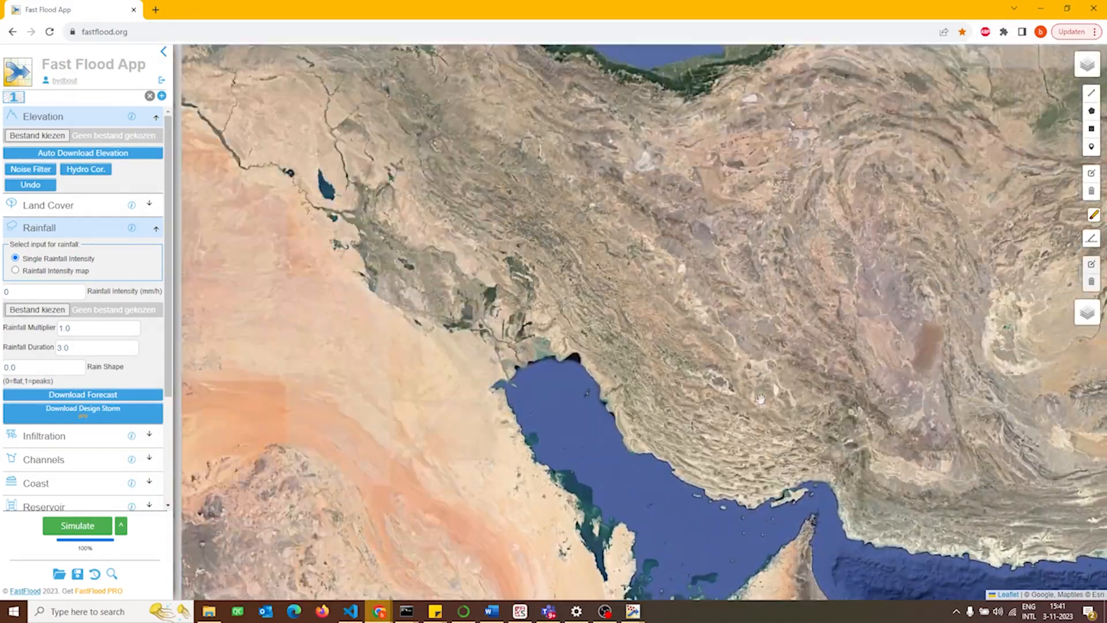
{"action": "left_click_drag", "start_coordinate": [634, 470], "coordinate": [934, 579]}
{"action": "left_click_drag", "start_coordinate": [438, 323], "coordinate": [904, 573]}
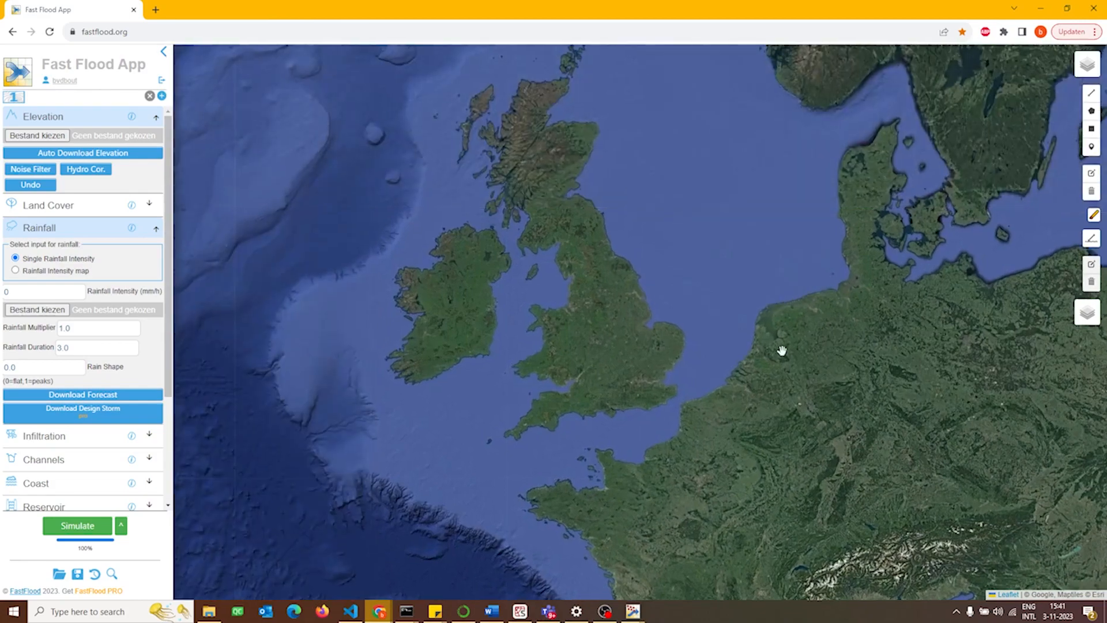
{"action": "scroll", "coordinate": [768, 432], "scroll_direction": "up", "scroll_amount": 1}
{"action": "scroll", "coordinate": [769, 432], "scroll_direction": "up", "scroll_amount": 3}
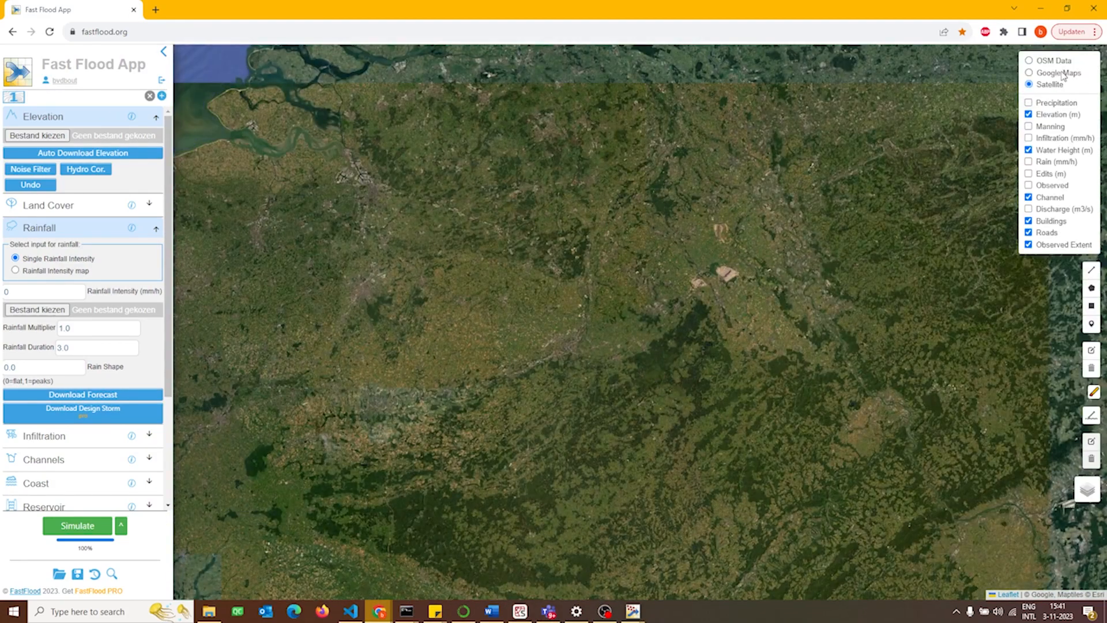
{"action": "left_click", "coordinate": [1058, 62]}
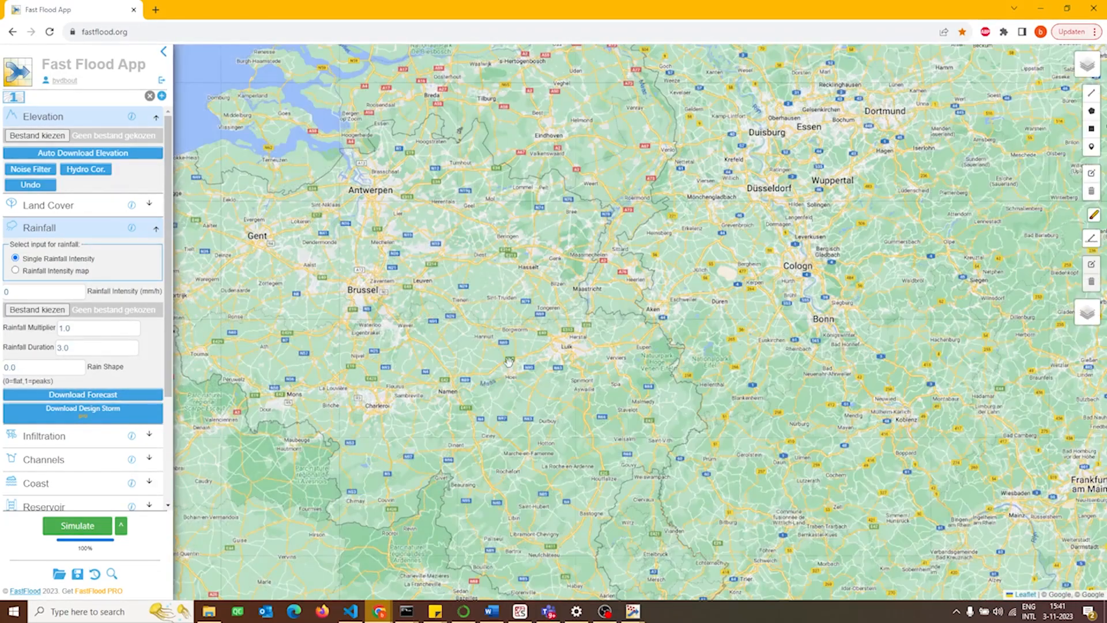
{"action": "scroll", "coordinate": [671, 310], "scroll_direction": "up", "scroll_amount": 3}
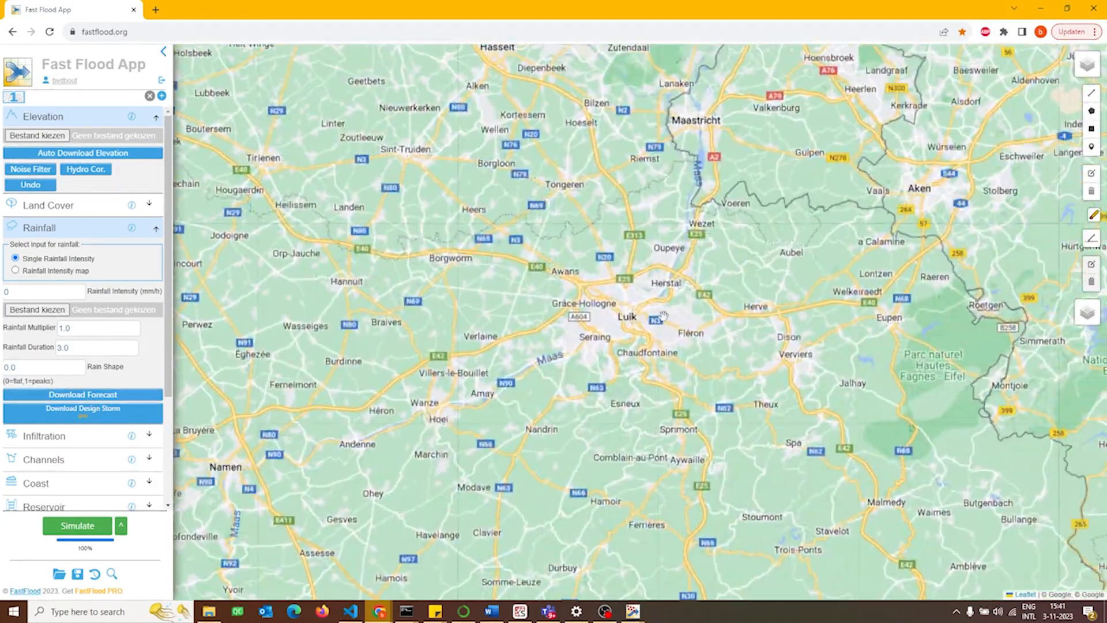
{"action": "scroll", "coordinate": [658, 318], "scroll_direction": "up", "scroll_amount": 2}
{"action": "scroll", "coordinate": [626, 328], "scroll_direction": "up", "scroll_amount": 2}
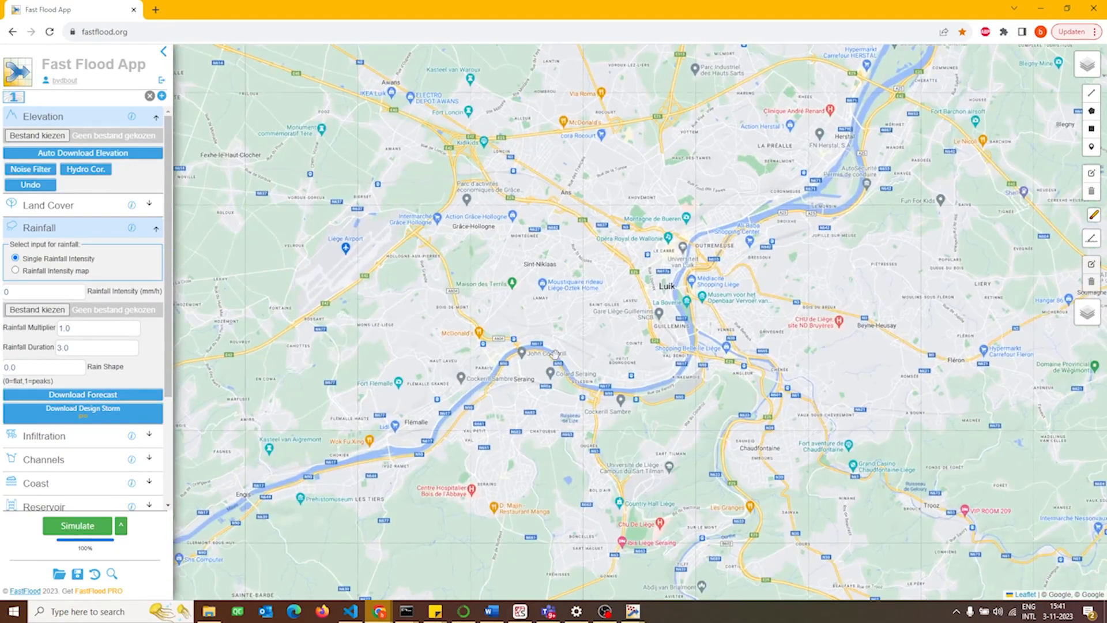
{"action": "scroll", "coordinate": [537, 323], "scroll_direction": "up", "scroll_amount": 1}
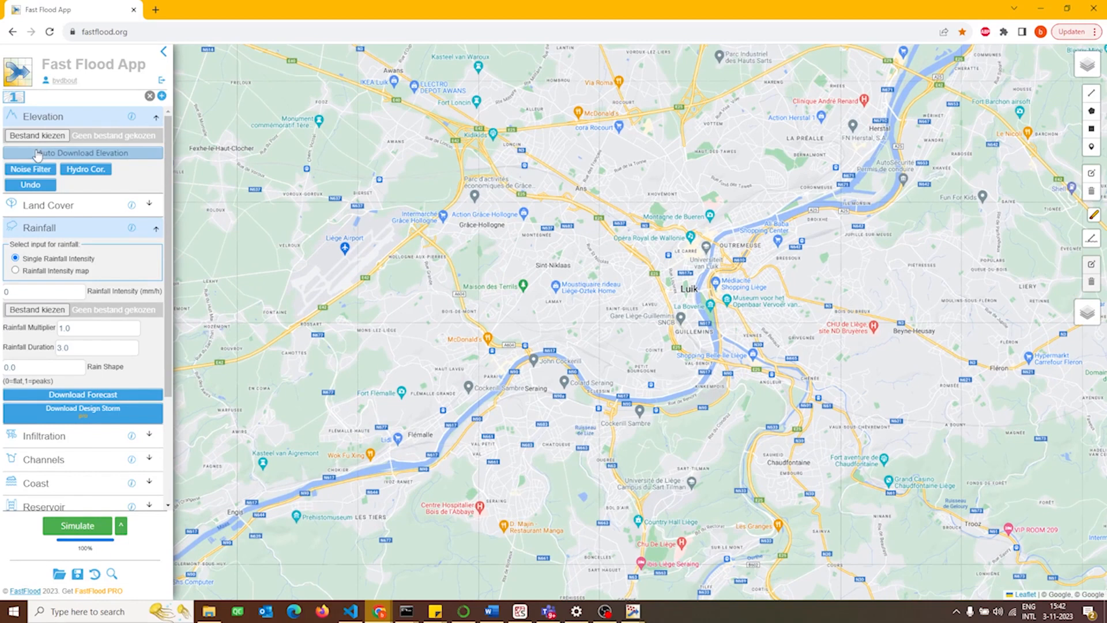
Download the copernicus elevation dataset at 20 meters resolution for a rectangular area covering the Maas valley at Seraing and Luik.
{"action": "left_click", "coordinate": [38, 154]}
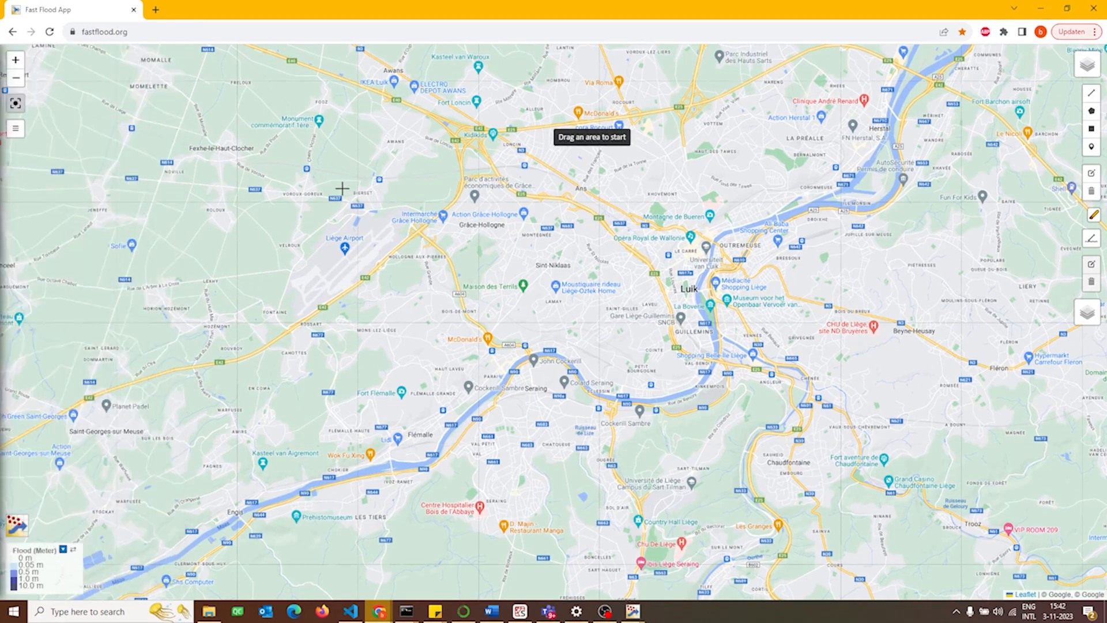
{"action": "left_click_drag", "start_coordinate": [341, 182], "coordinate": [815, 516]}
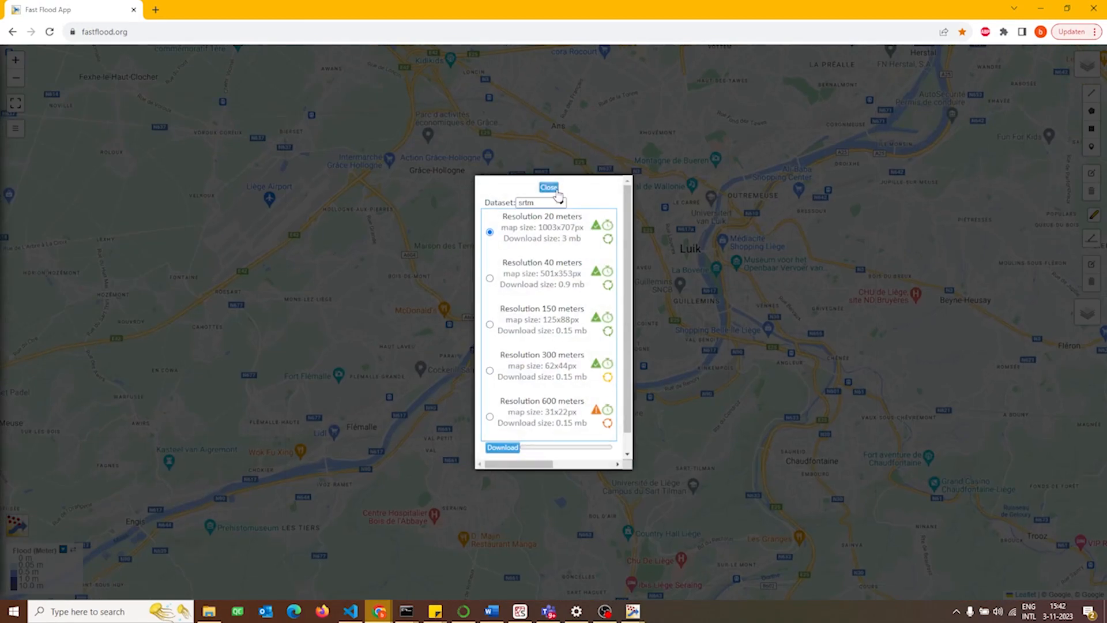
{"action": "left_click", "coordinate": [557, 202]}
{"action": "left_click", "coordinate": [555, 223]}
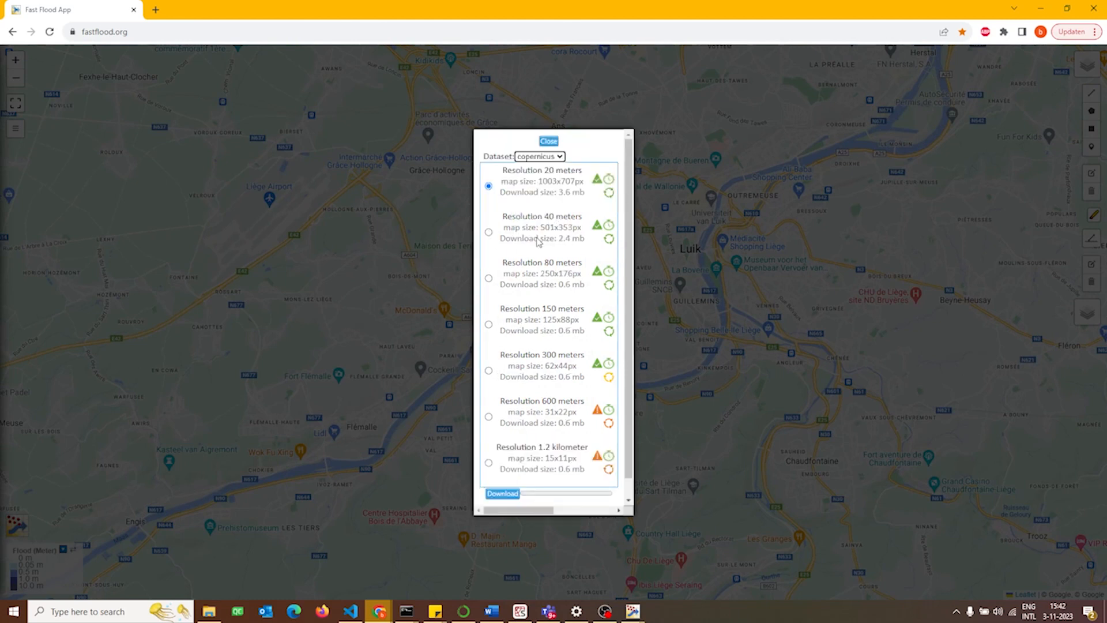
{"action": "left_click", "coordinate": [511, 495]}
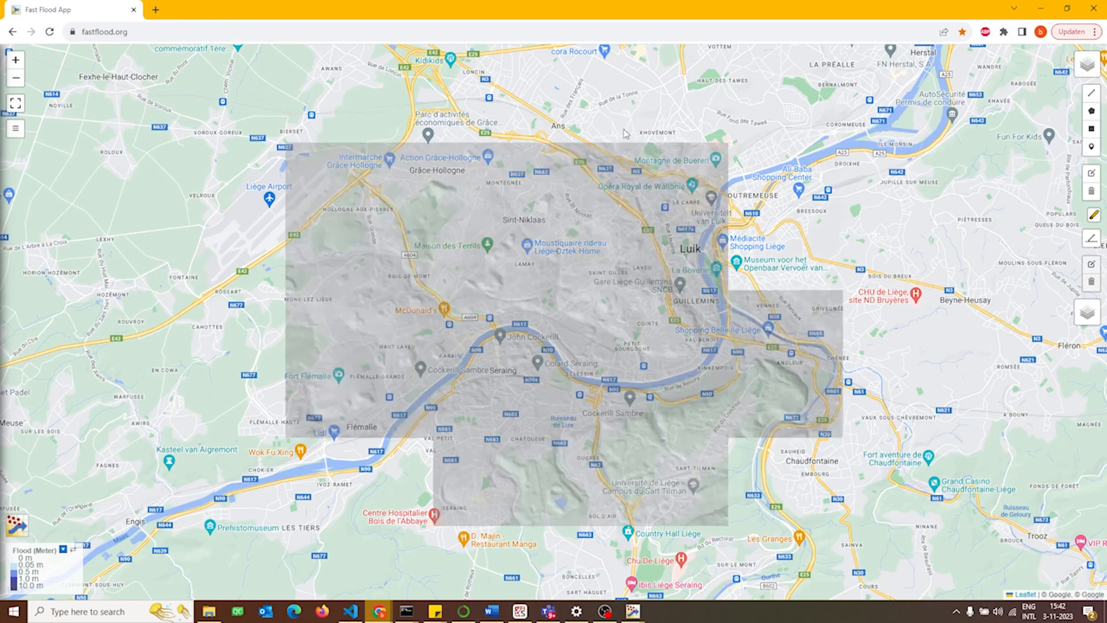
Place a discharge inlet on the Maas near the western edge of the elevation area and look up its Glofas discharge data.
{"action": "left_click", "coordinate": [1092, 146]}
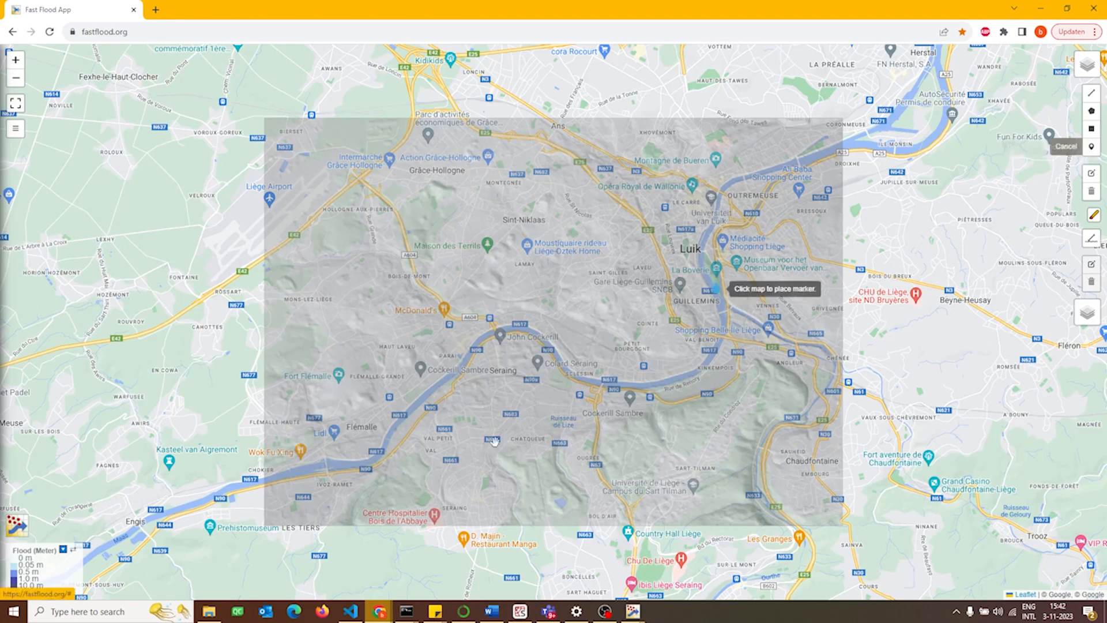
{"action": "left_click", "coordinate": [323, 474]}
{"action": "scroll", "coordinate": [324, 476], "scroll_direction": "up", "scroll_amount": 1}
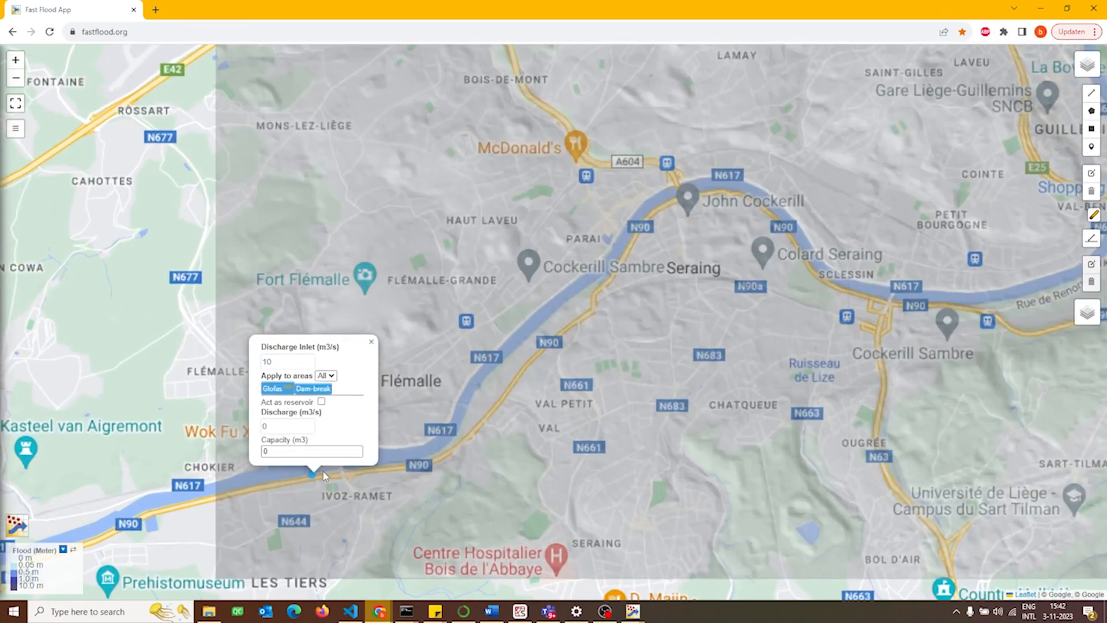
{"action": "left_click", "coordinate": [274, 390]}
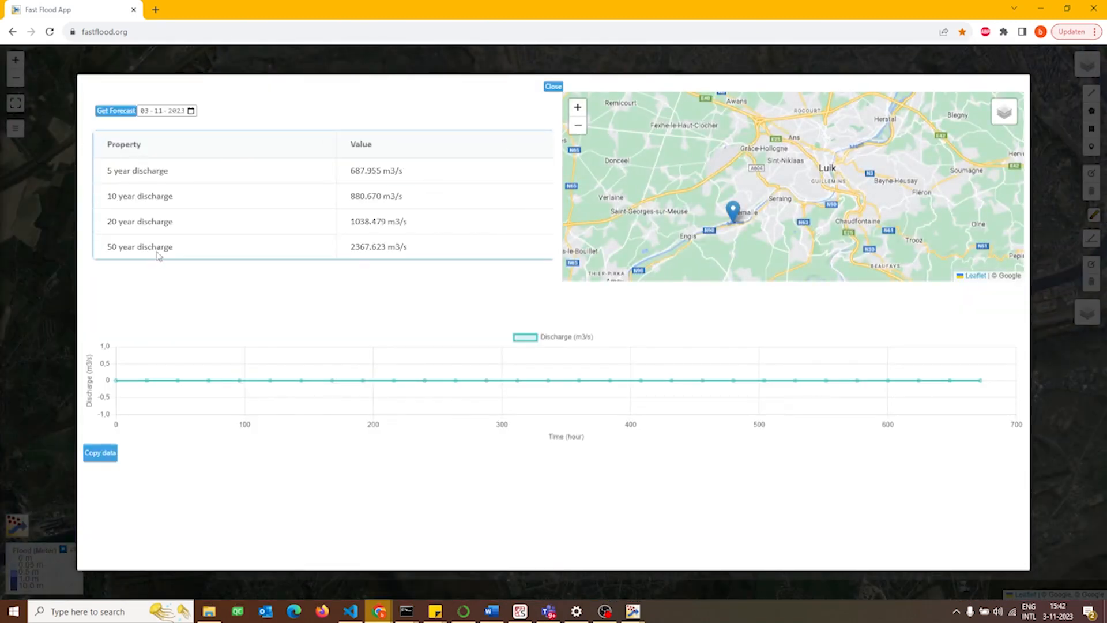
{"action": "left_click", "coordinate": [553, 87]}
Replace the default discharge of the new Maas inlet and close its settings.
{"action": "double_click", "coordinate": [281, 360]}
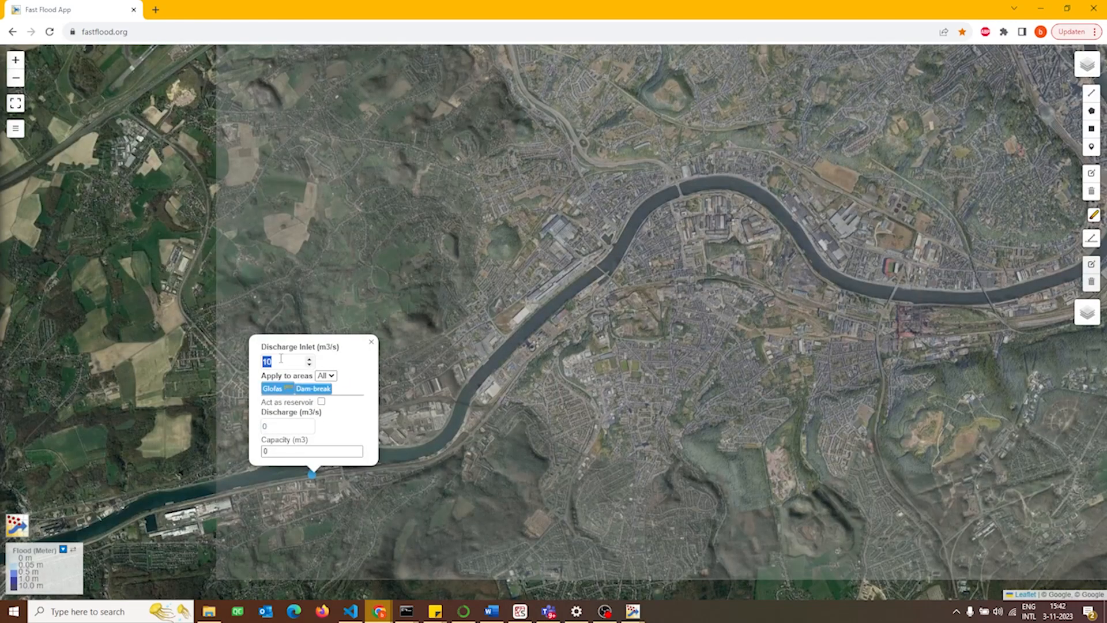
{"action": "type", "text": "1"}
{"action": "left_click", "coordinate": [371, 343]}
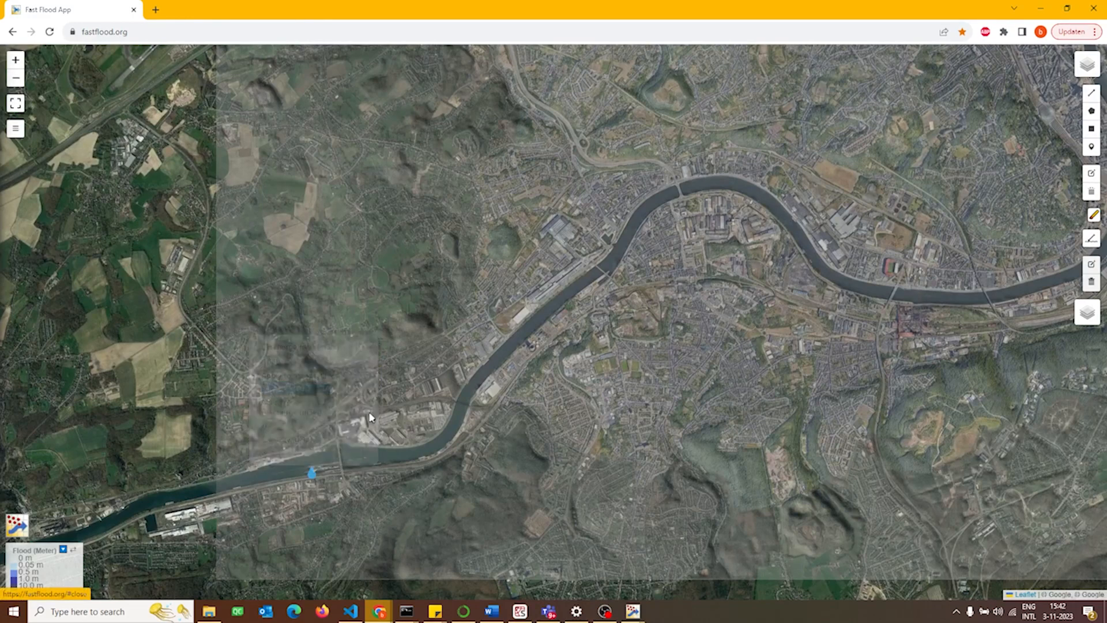
Draw a line feature about 1.46 km long across the Maas along the elevation area's western edge and open its settings.
{"action": "left_click_drag", "start_coordinate": [368, 422], "coordinate": [485, 420]}
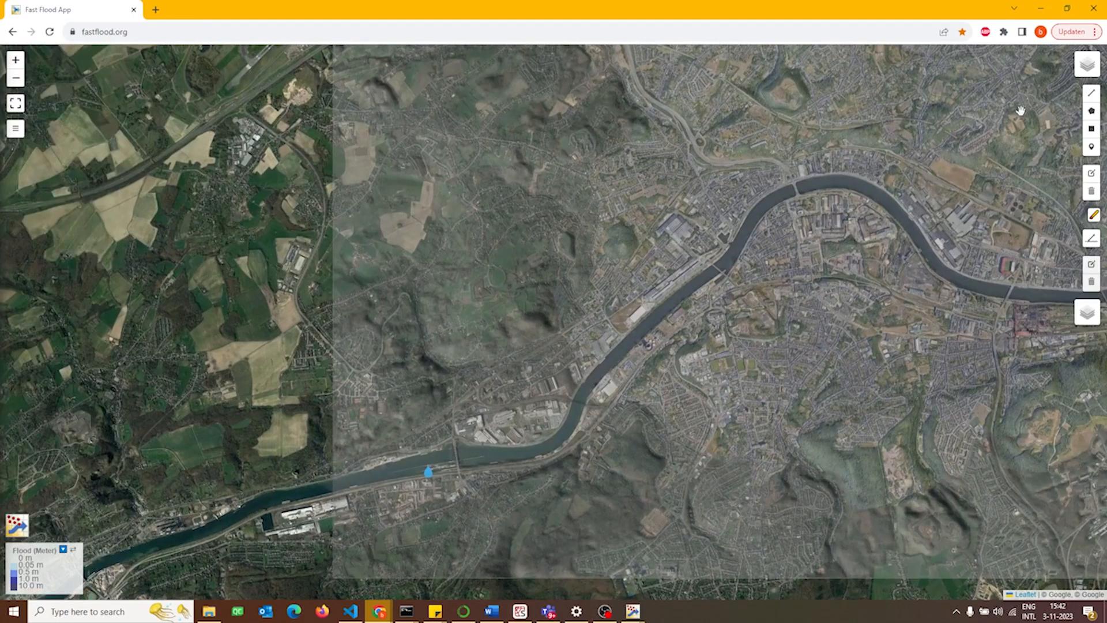
{"action": "left_click", "coordinate": [1091, 97]}
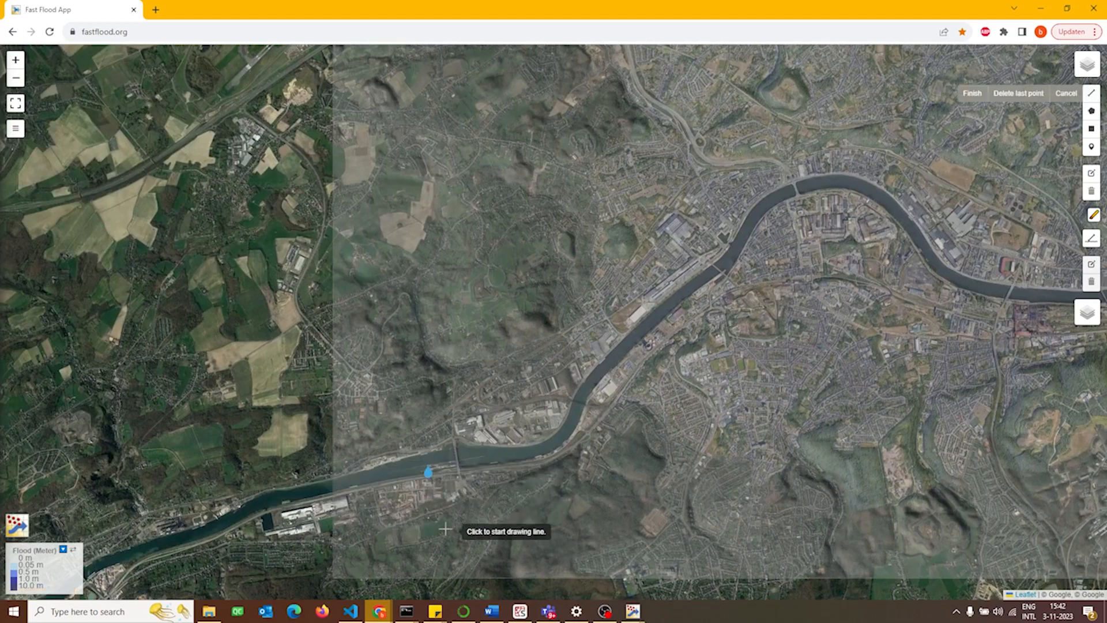
{"action": "left_click", "coordinate": [340, 414]}
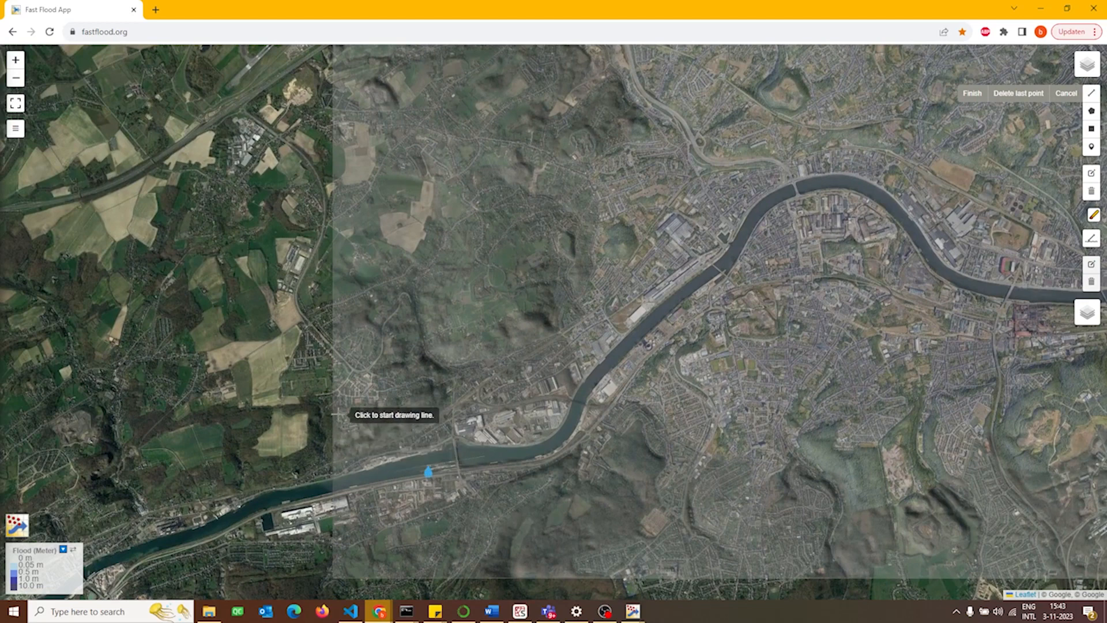
{"action": "left_click", "coordinate": [341, 555]}
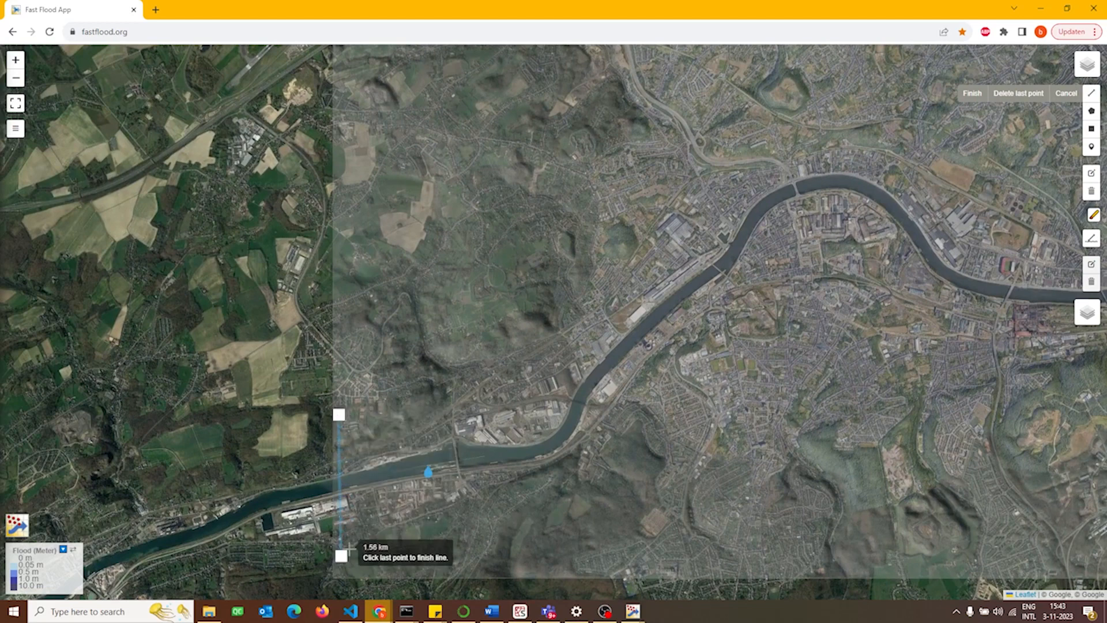
{"action": "left_click", "coordinate": [975, 95]}
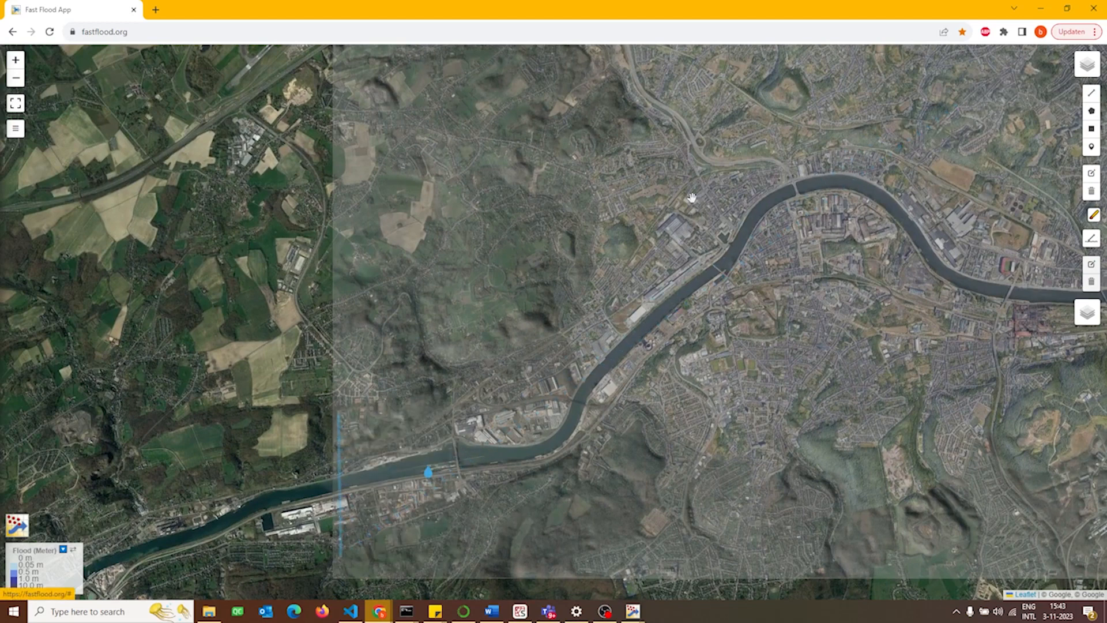
{"action": "left_click", "coordinate": [341, 489]}
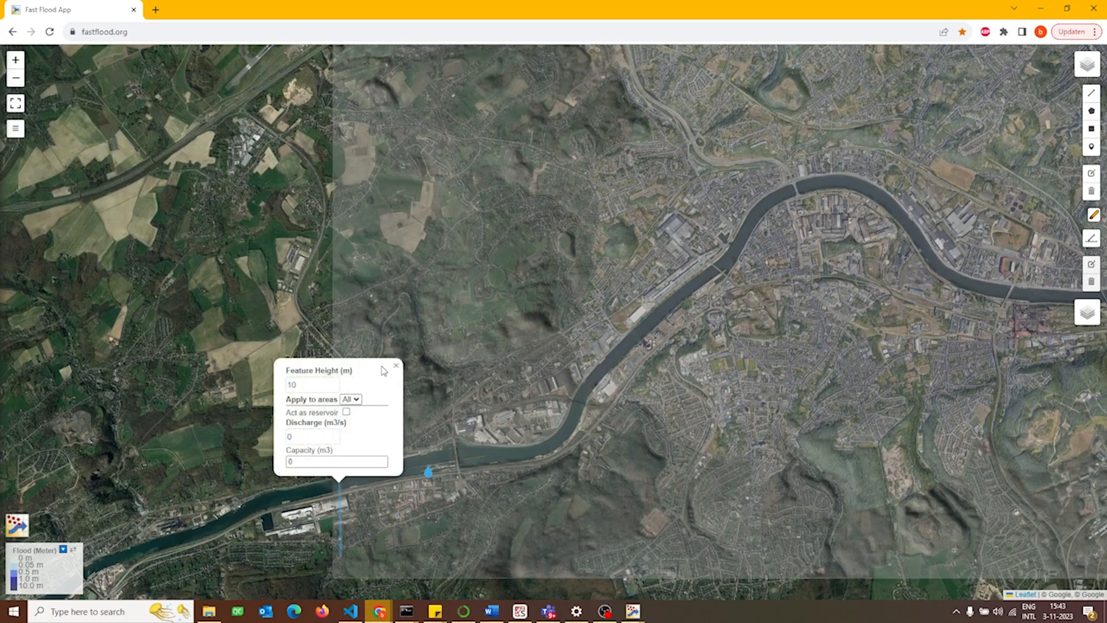
Close the settings of the line feature across the Maas and run the flood simulation for the elevation area.
{"action": "left_click", "coordinate": [396, 369]}
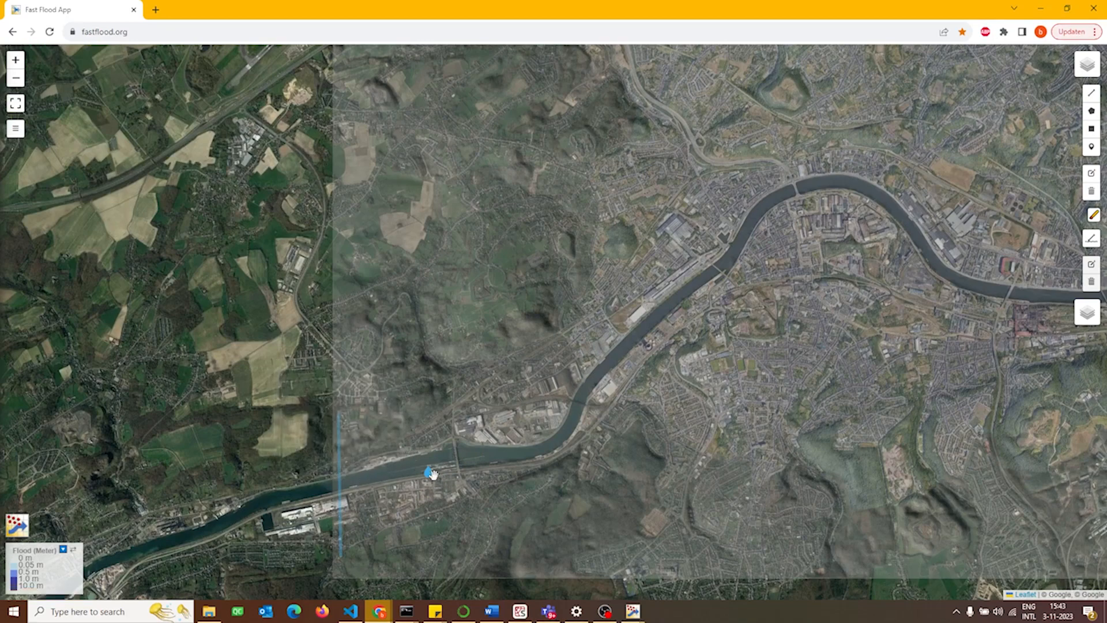
{"action": "scroll", "coordinate": [443, 419], "scroll_direction": "down", "scroll_amount": 1}
{"action": "left_click_drag", "start_coordinate": [678, 280], "coordinate": [347, 386]}
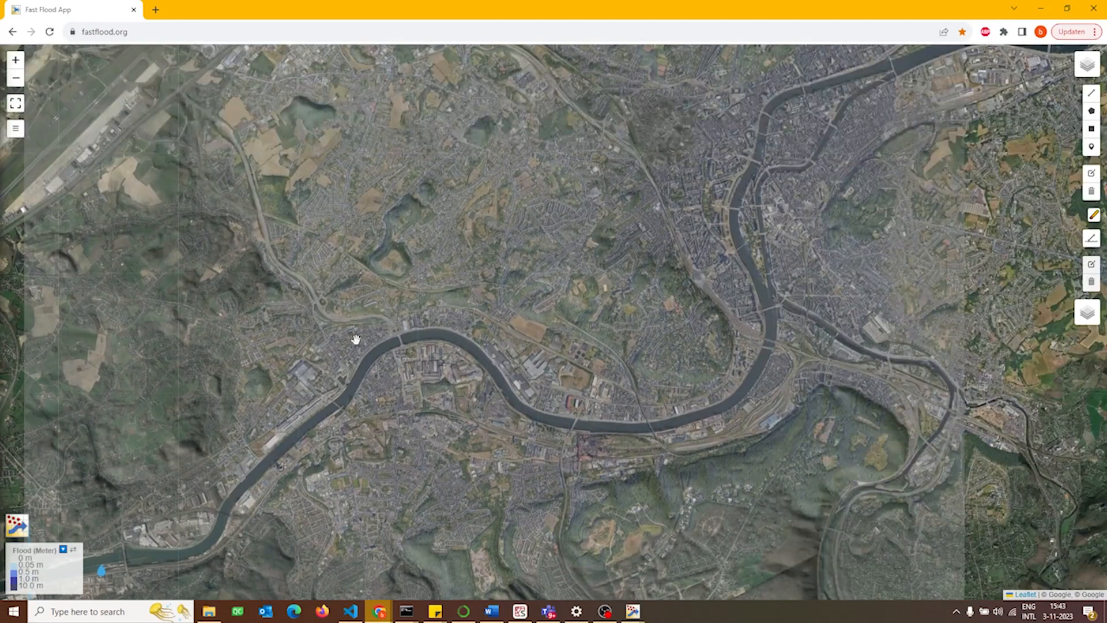
{"action": "left_click_drag", "start_coordinate": [498, 301], "coordinate": [468, 324]}
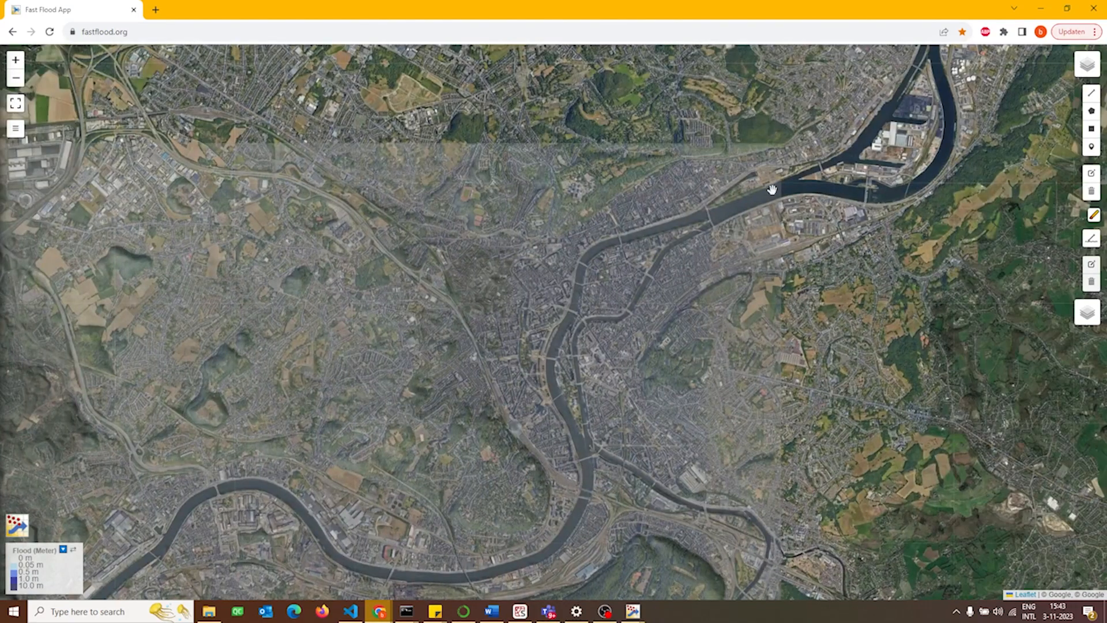
{"action": "left_click_drag", "start_coordinate": [325, 505], "coordinate": [604, 337]}
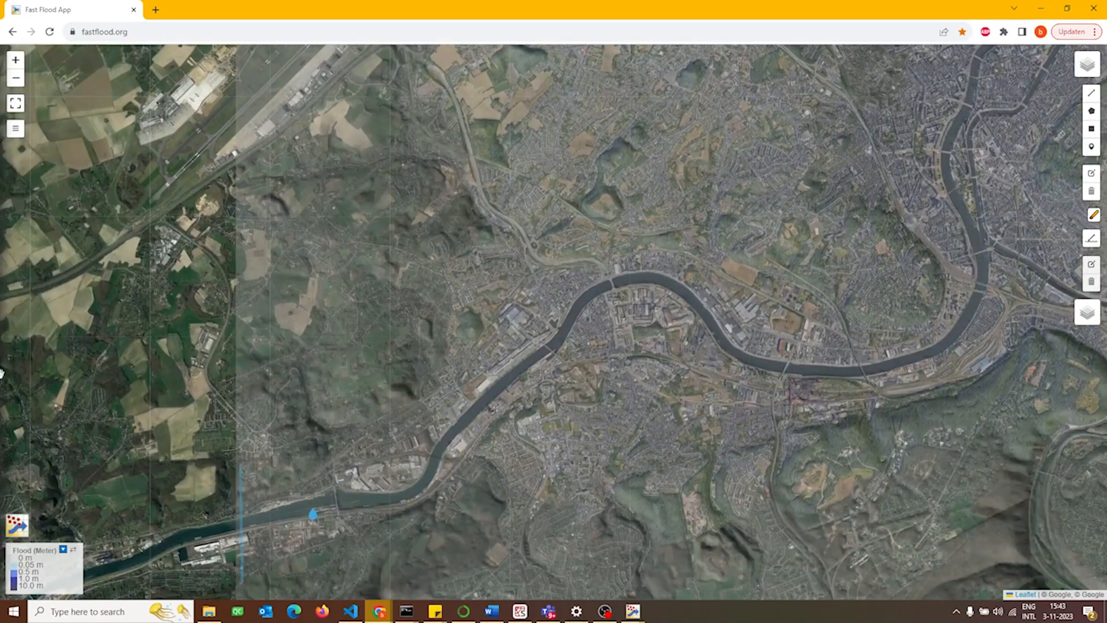
{"action": "left_click", "coordinate": [16, 128]}
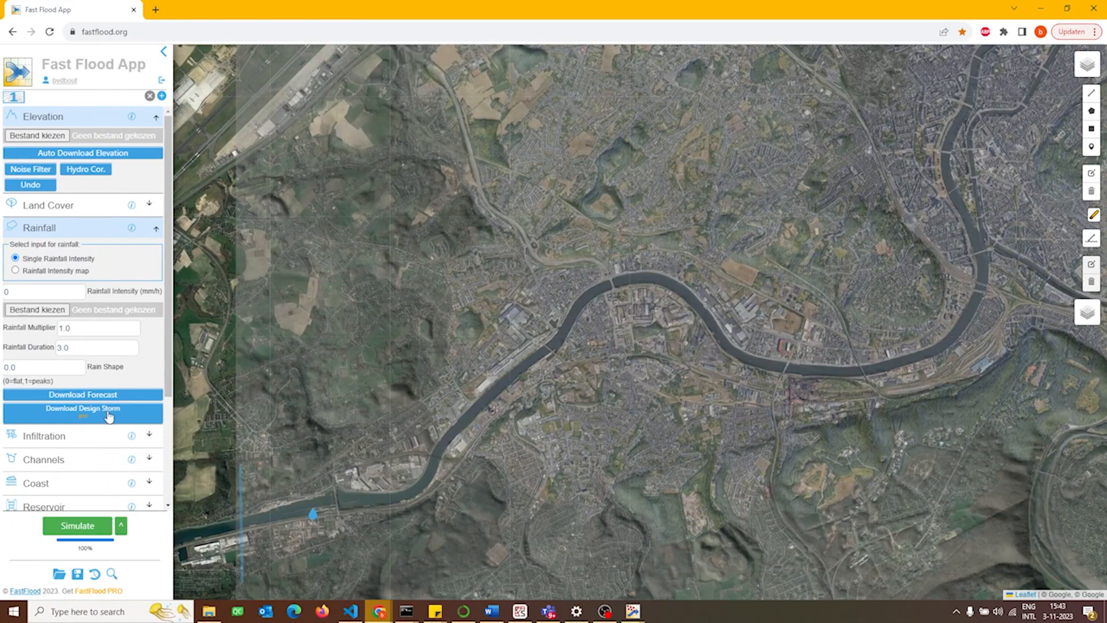
{"action": "left_click", "coordinate": [63, 522]}
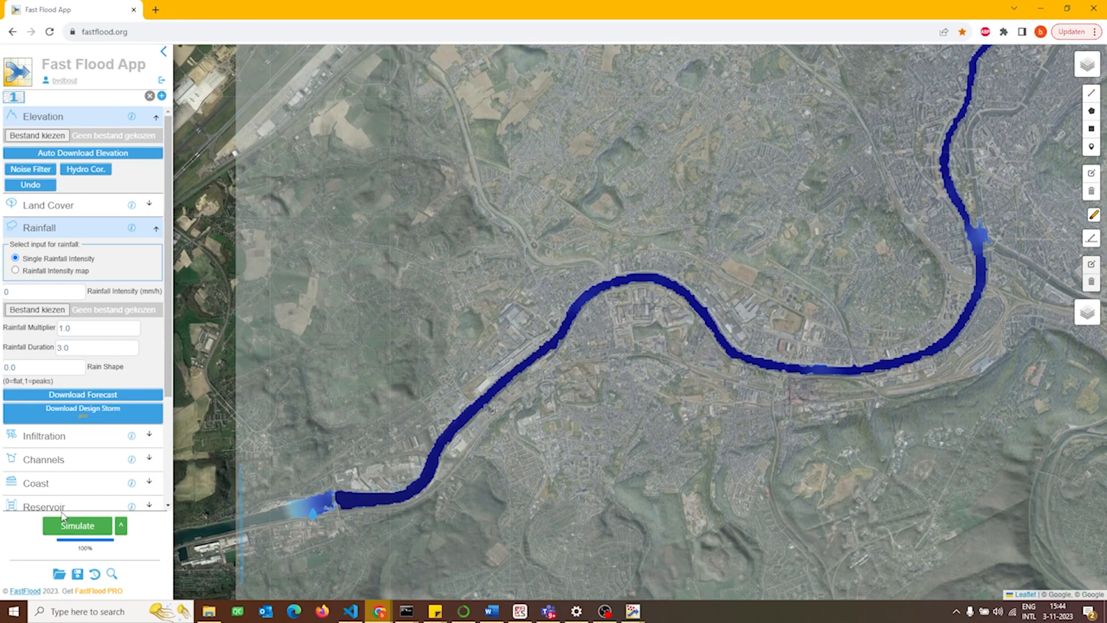
Raise the discharge of the Maas inlet and rerun the flood simulation.
{"action": "left_click", "coordinate": [316, 522]}
{"action": "left_click_drag", "start_coordinate": [287, 404], "coordinate": [254, 406]}
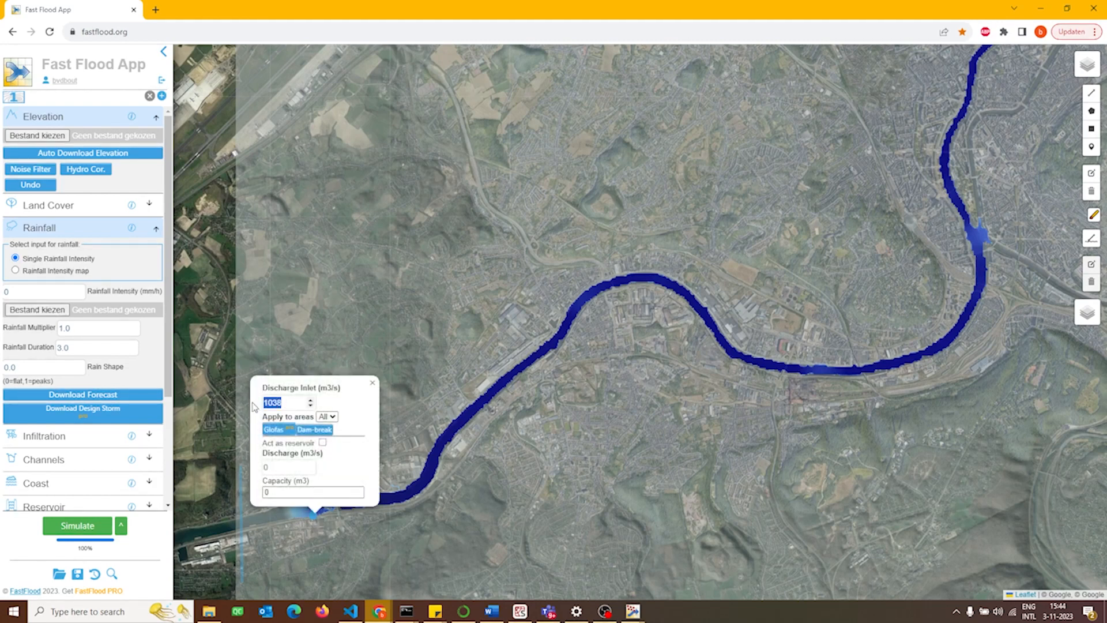
{"action": "left_click", "coordinate": [265, 403]}
{"action": "left_click", "coordinate": [372, 383]}
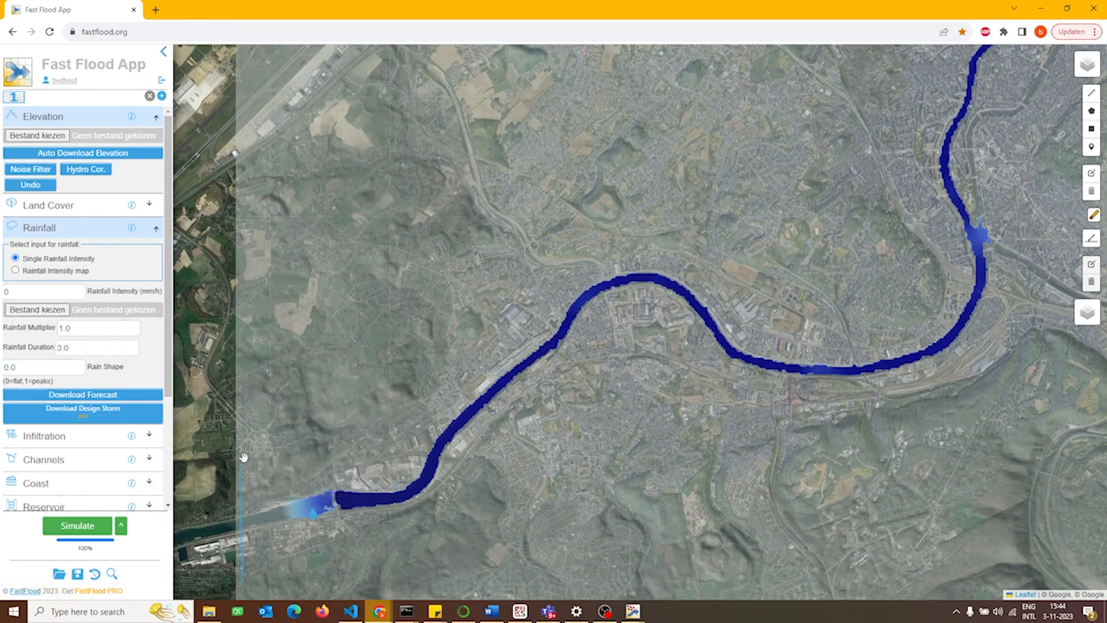
{"action": "left_click", "coordinate": [64, 531]}
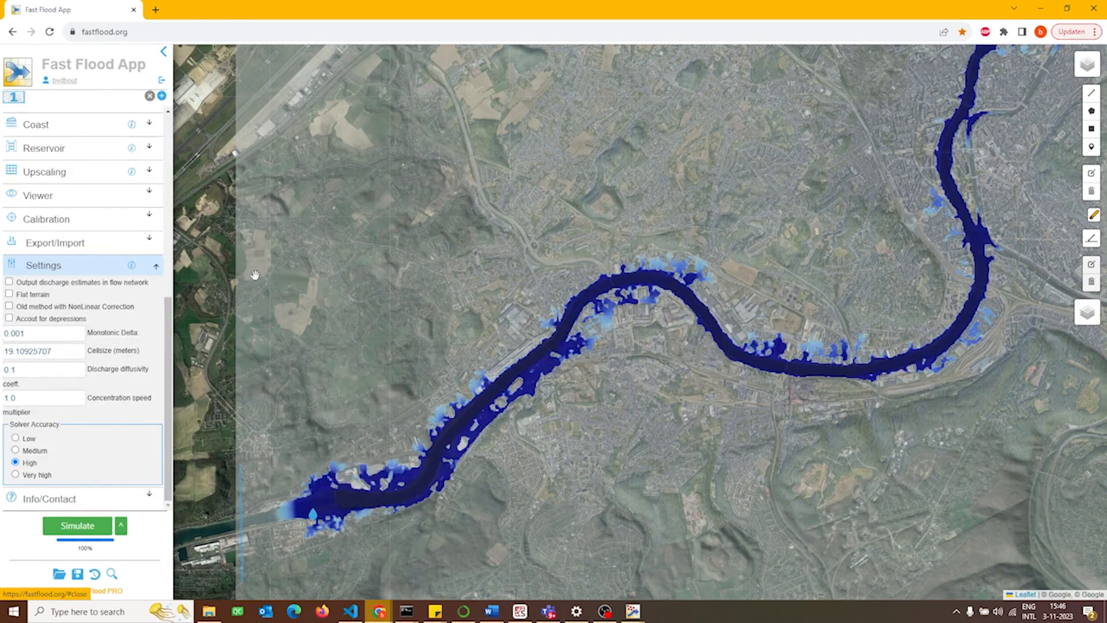